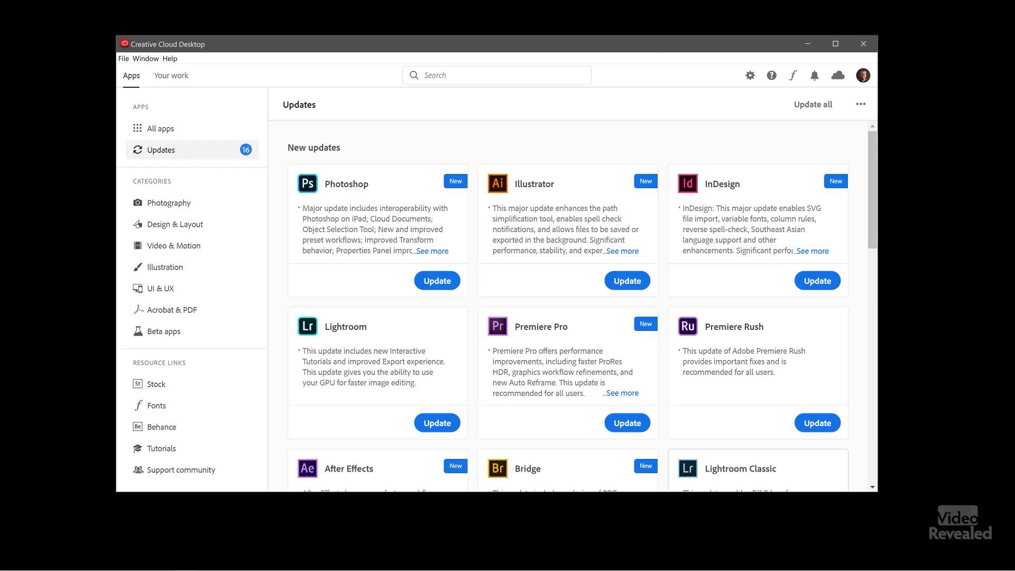
- Reveal the hidden system tray icons and bring the Creative Cloud window back into focus
mouse_move(869, 568)
click(860, 562)
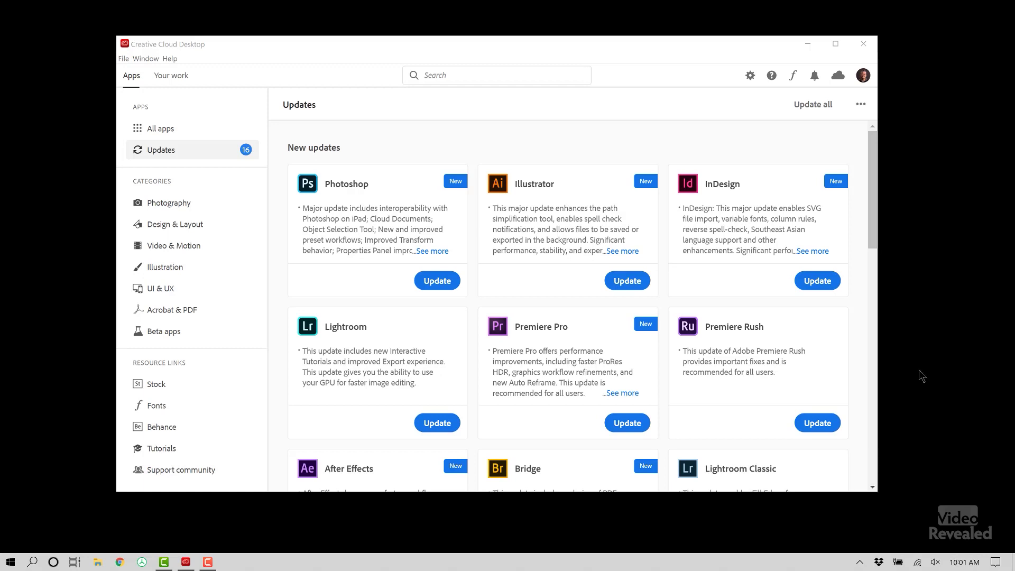
click(631, 46)
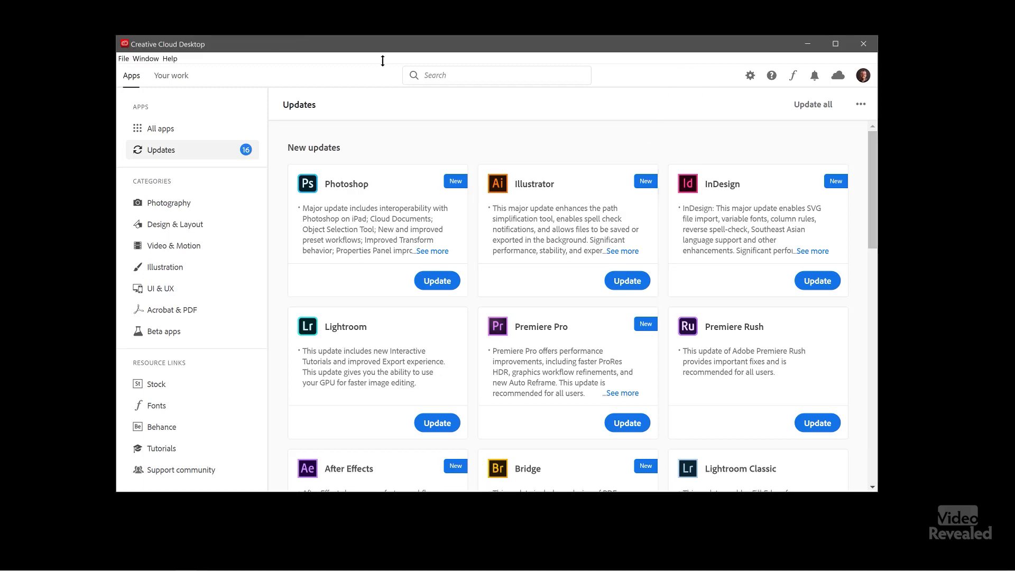
- Drag the top edge to make the Creative Cloud window taller, then scroll the Updates list
drag(383, 61, 382, 52)
click(390, 40)
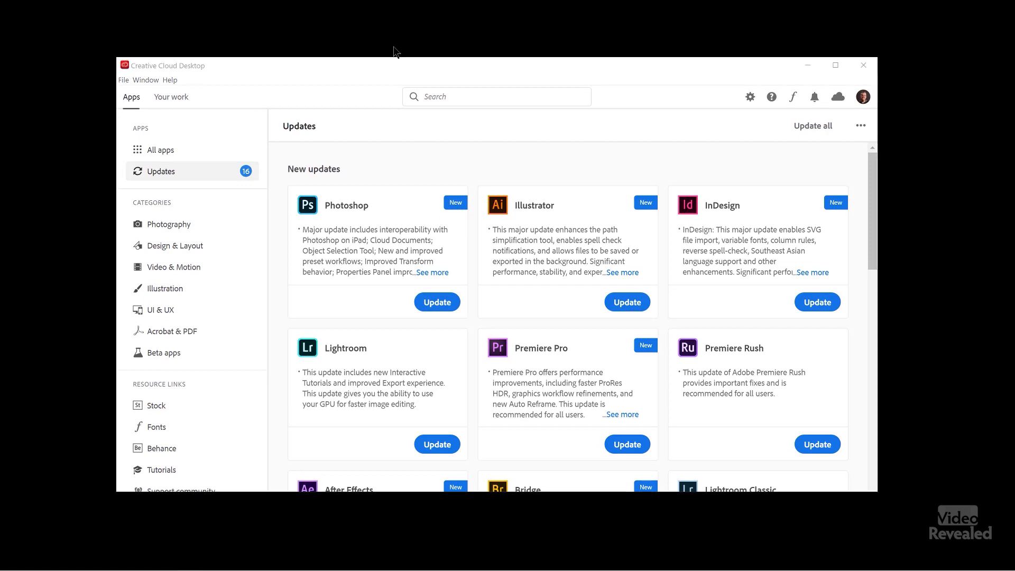
drag(396, 57, 414, 37)
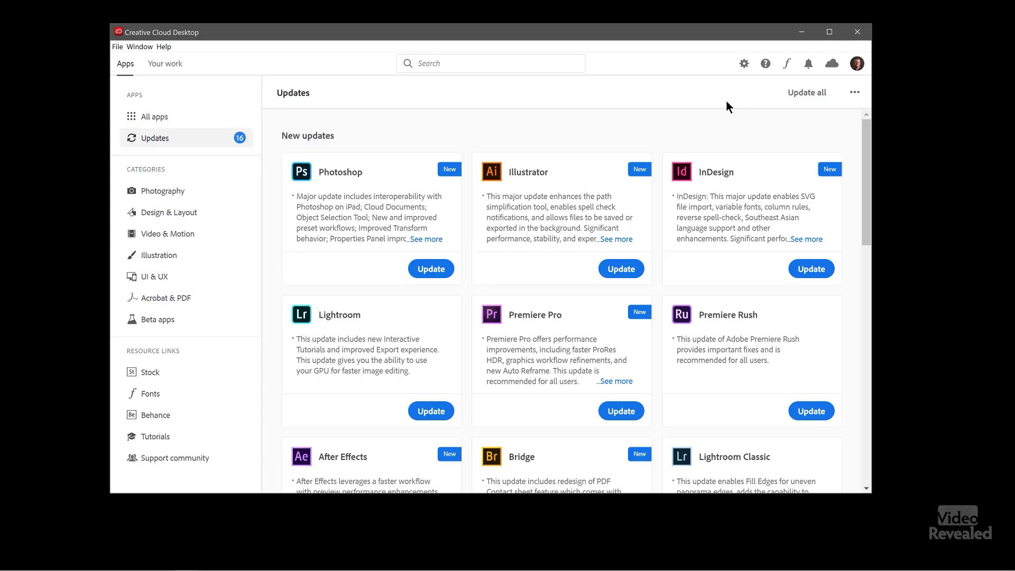
scroll(673, 209, down, 4)
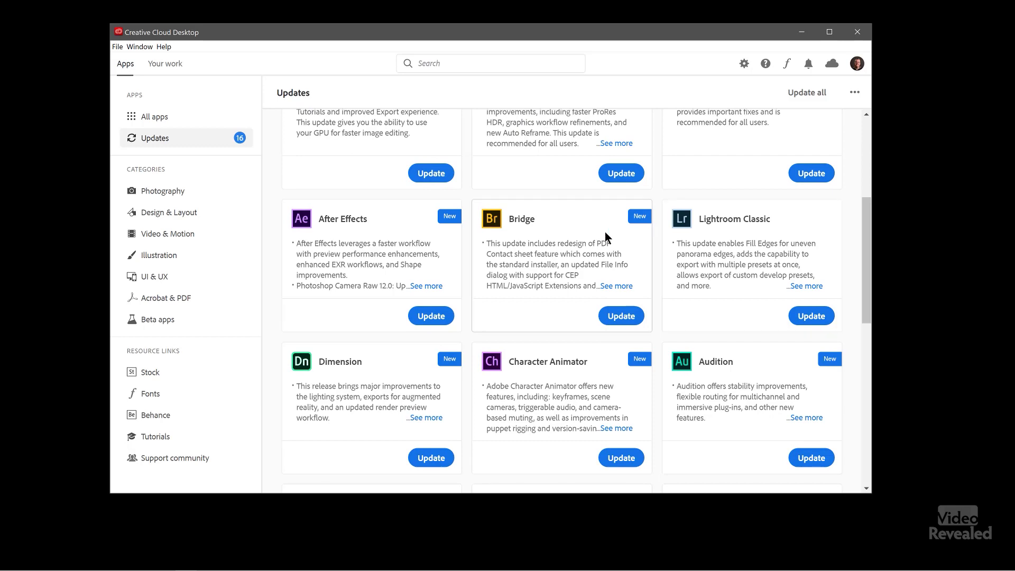
scroll(601, 233, up, 5)
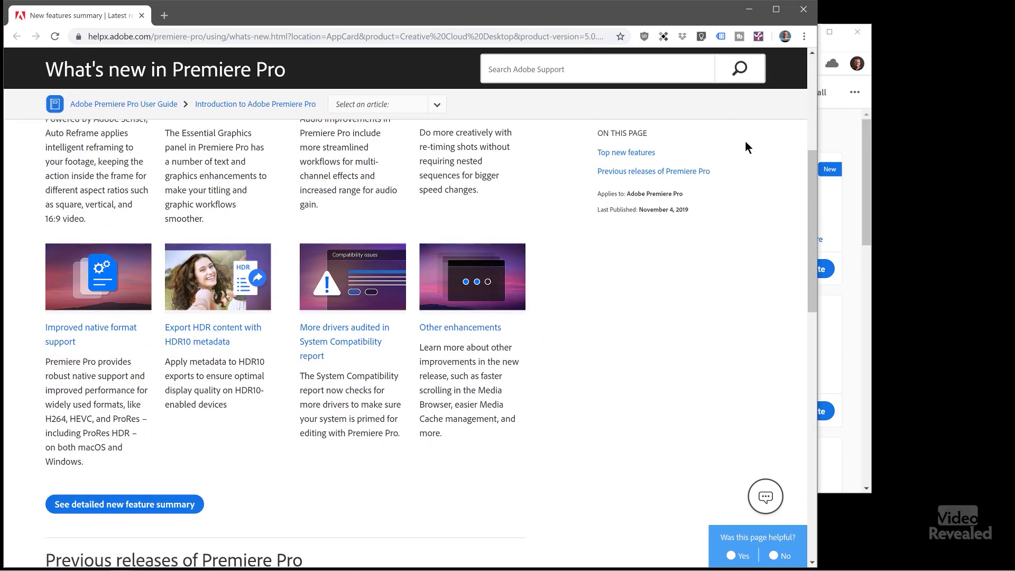
- Close the browser showing the What's new in Premiere Pro page
click(800, 15)
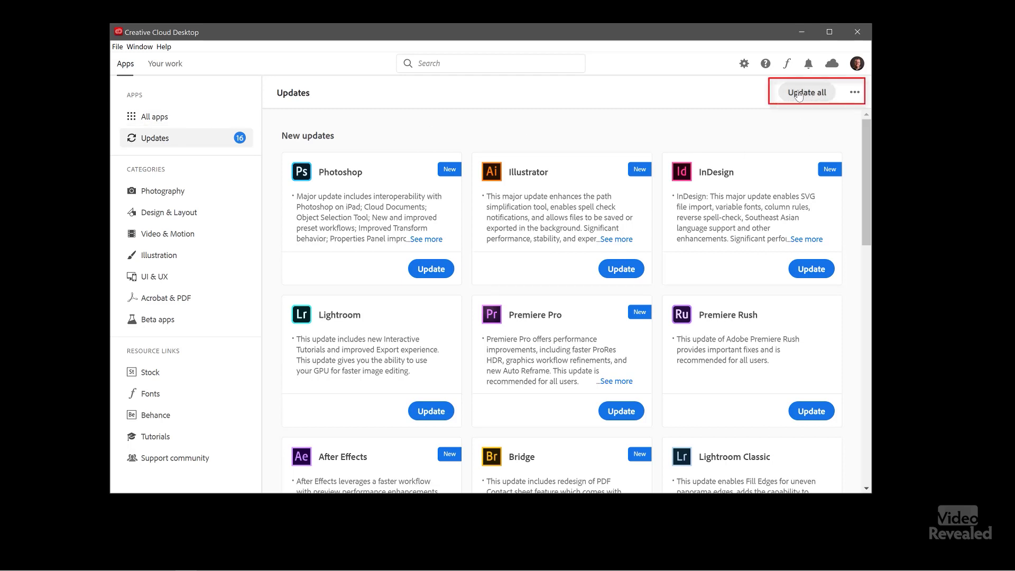
click(855, 93)
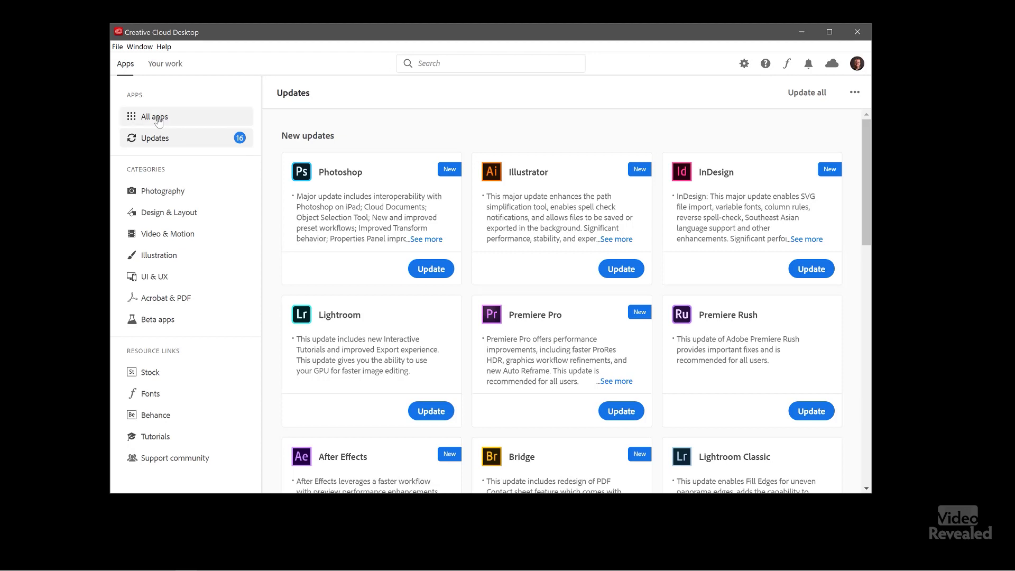
- Open All apps and filter to the Photography category, scrolling through its apps
click(159, 121)
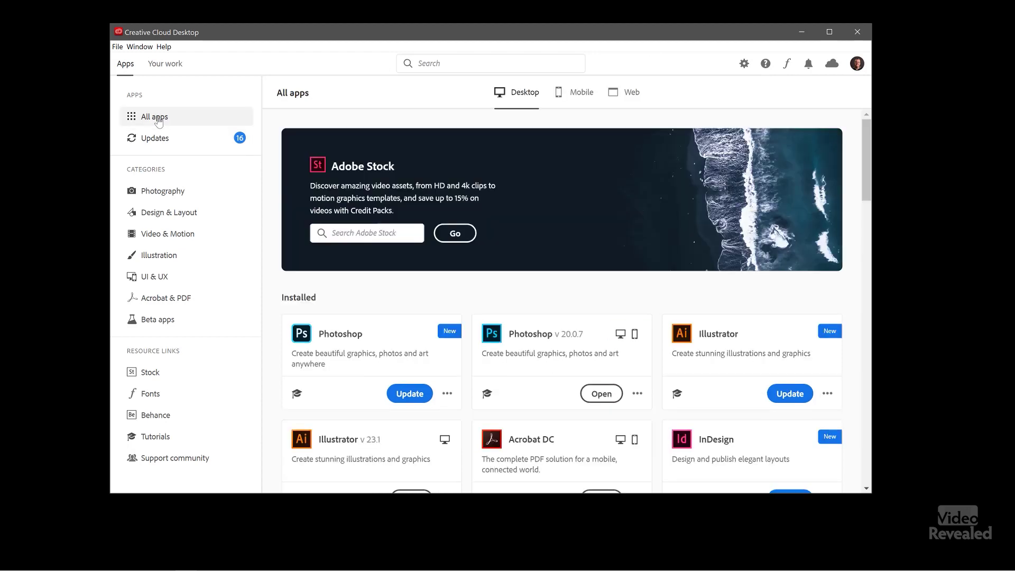
click(162, 188)
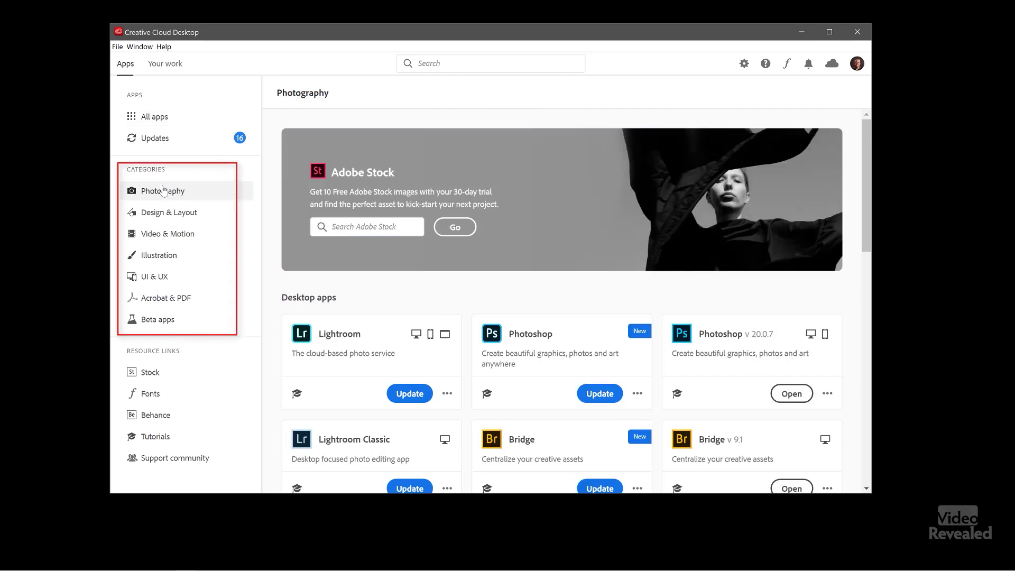
scroll(266, 265, down, 3)
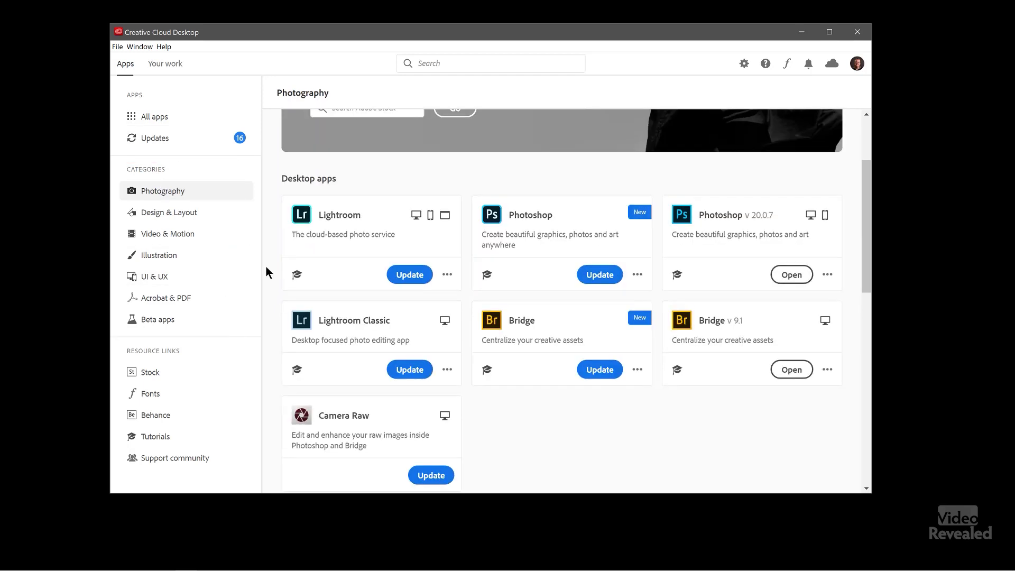
scroll(264, 264, down, 2)
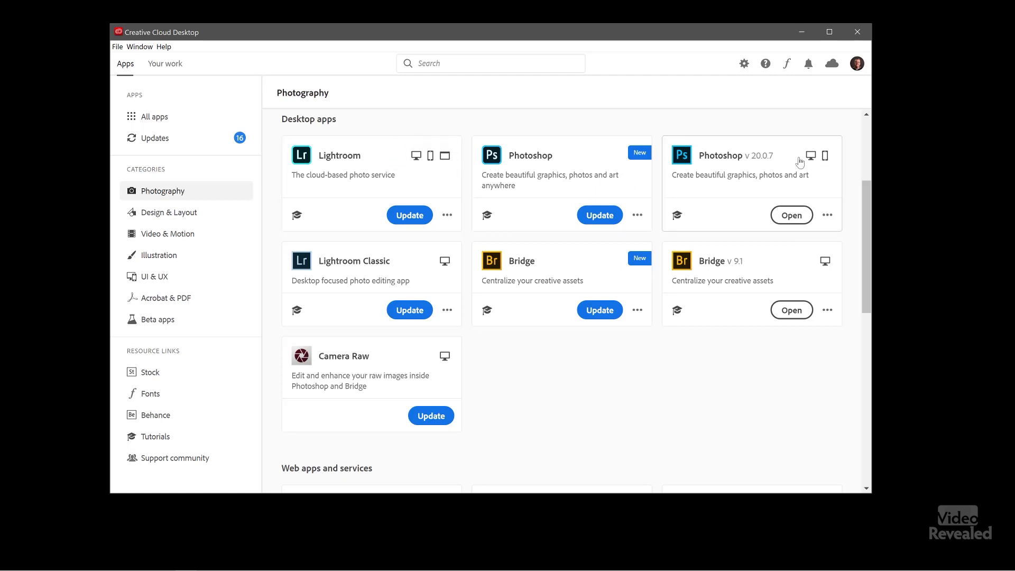
- Return to All apps and browse the Mobile and Web app listings
click(166, 120)
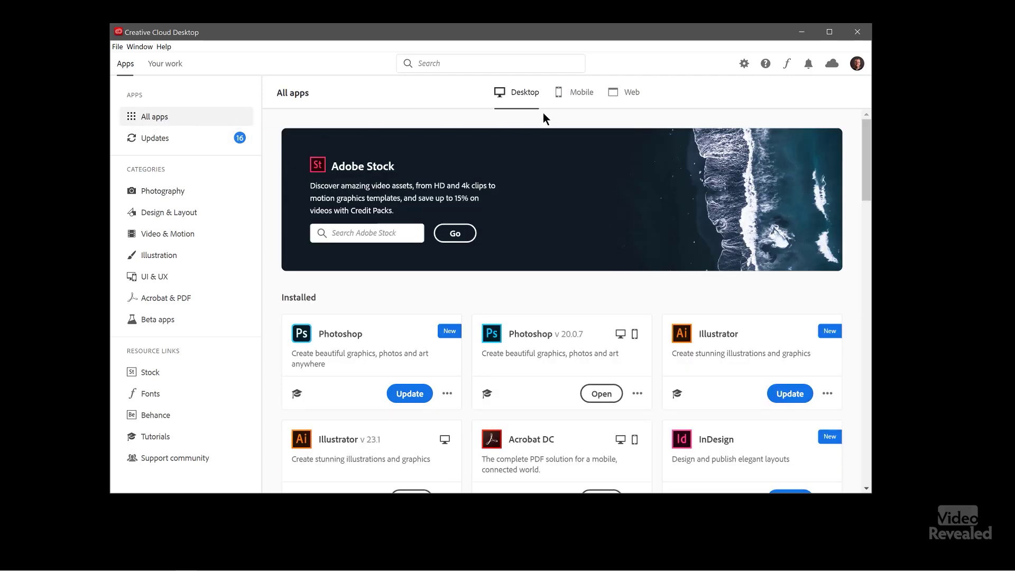
click(576, 99)
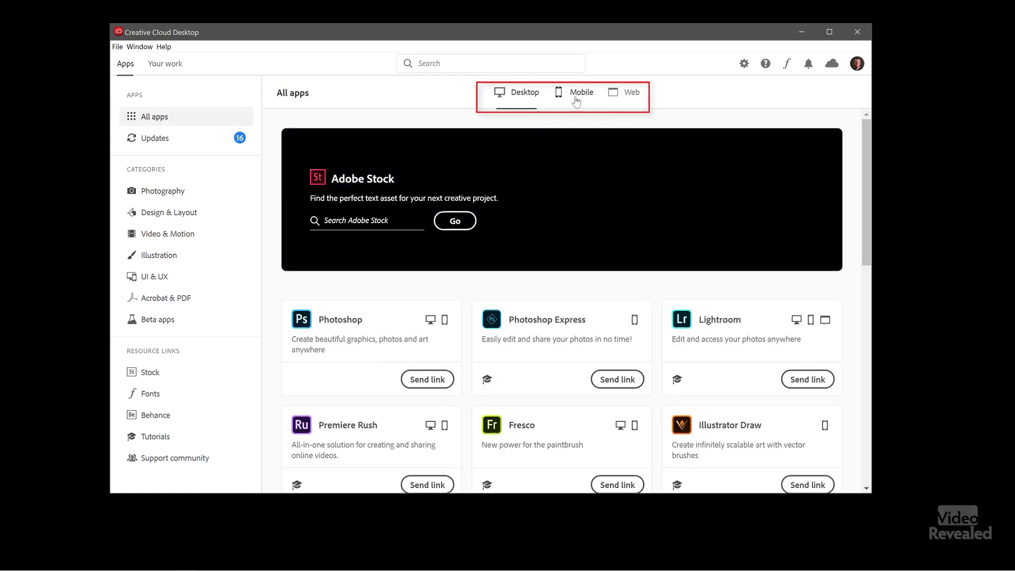
scroll(542, 314, down, 5)
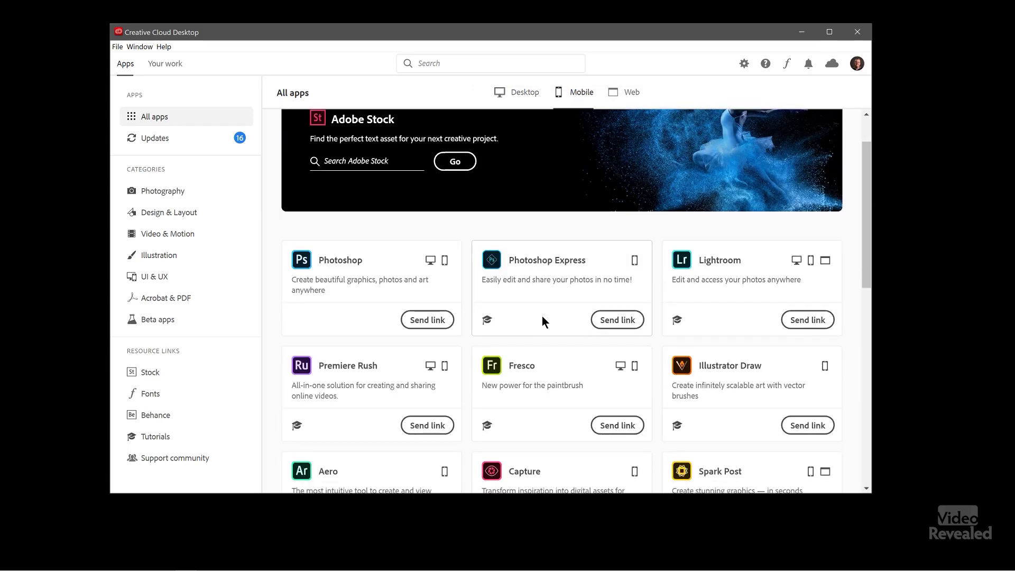
scroll(541, 299, up, 6)
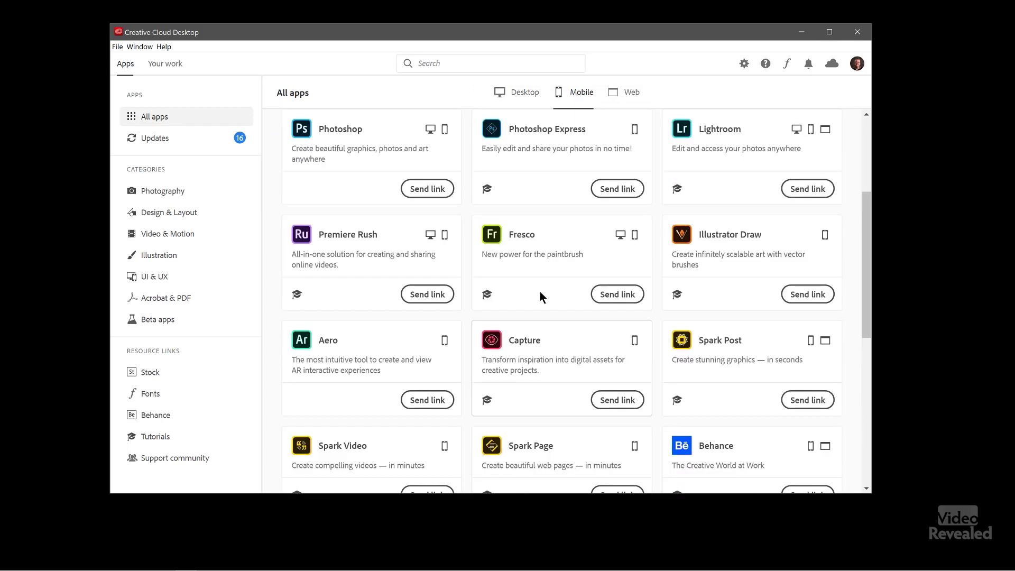
click(628, 98)
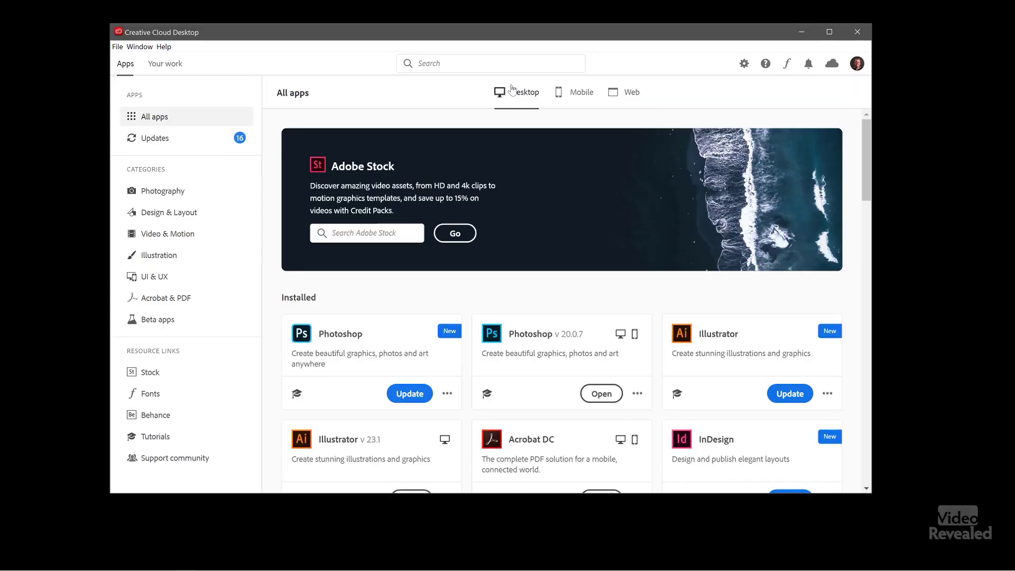
- Show the Video & Motion category and scroll through its apps
click(180, 238)
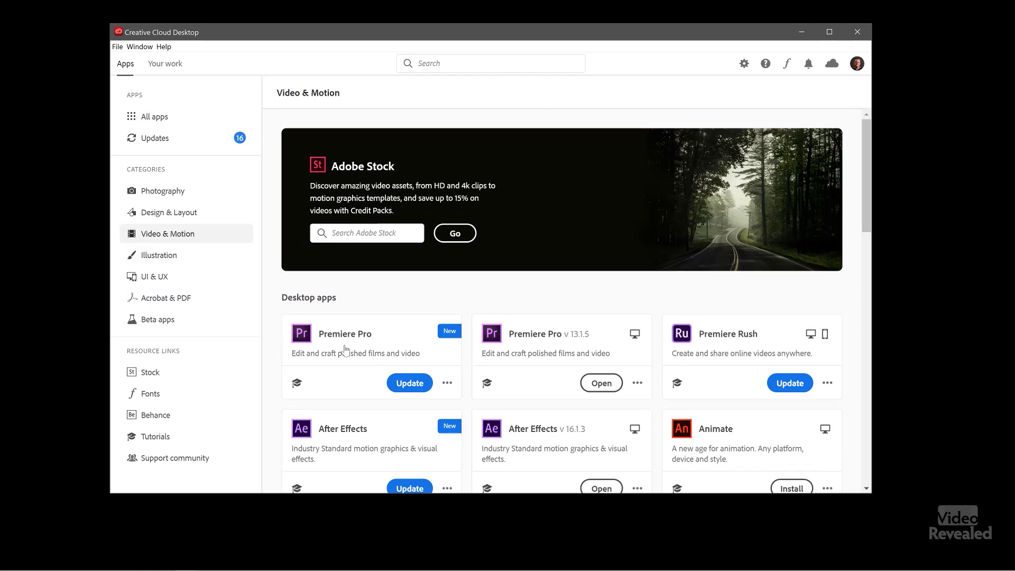
scroll(349, 343, down, 2)
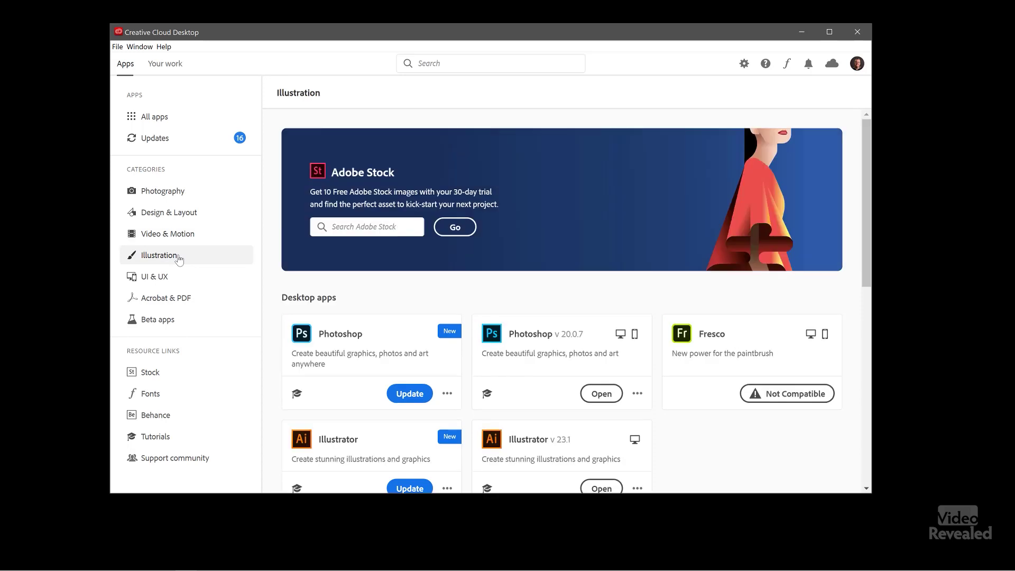
- Browse the UI & UX category, then the Acrobat & PDF category, and open the app's main menu
scroll(306, 268, down, 2)
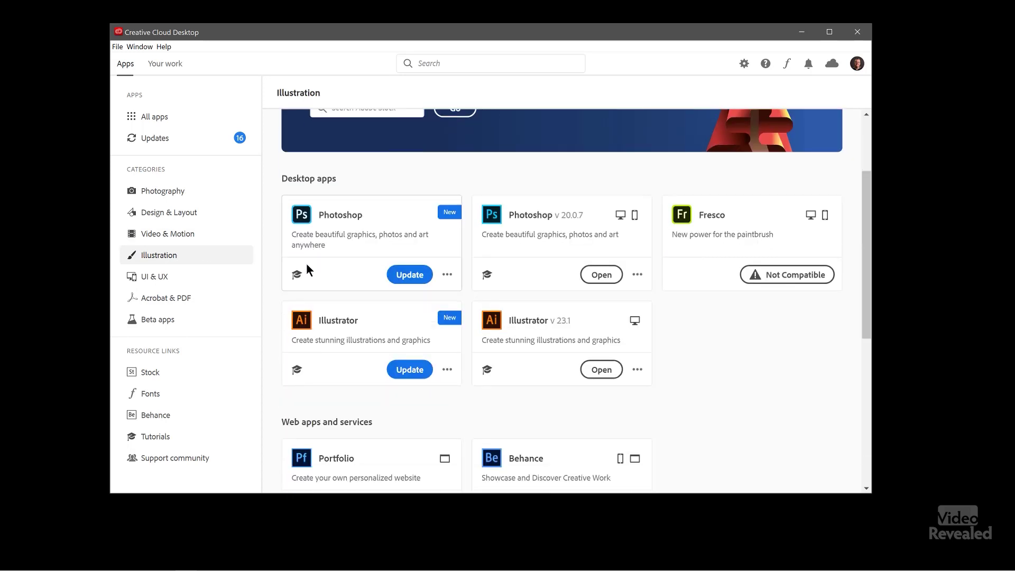
scroll(306, 268, up, 1)
click(163, 284)
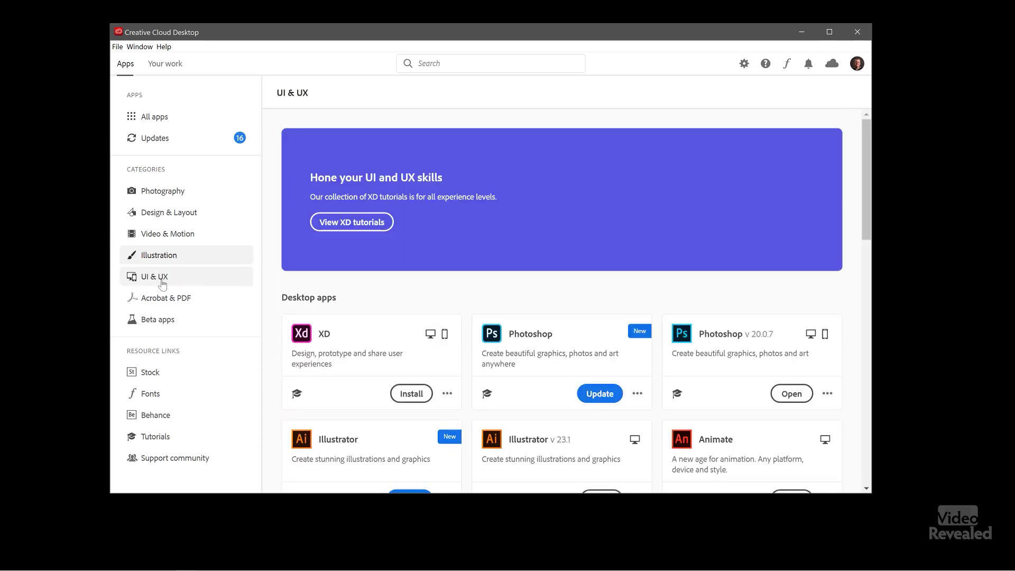
click(185, 301)
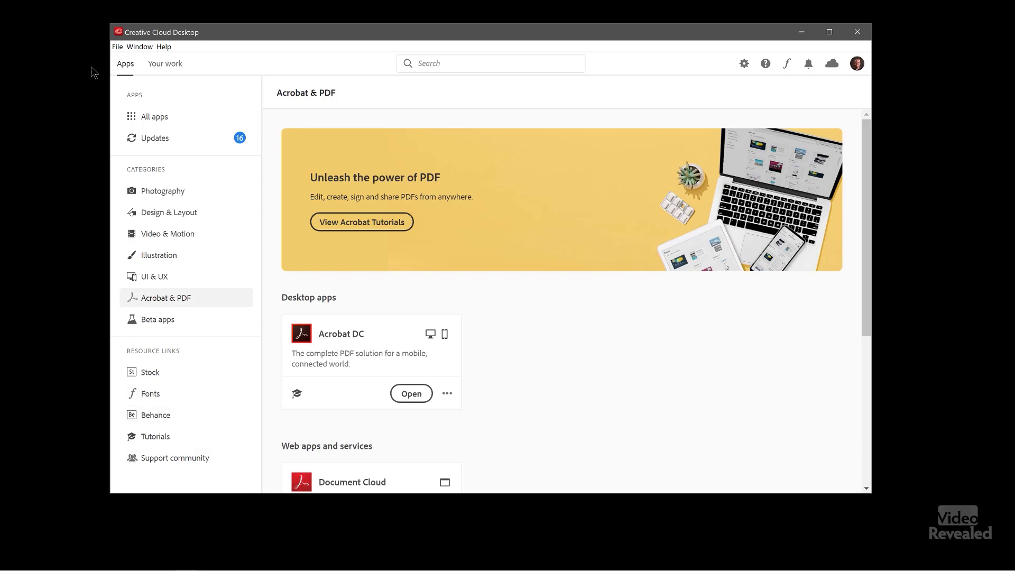
click(118, 47)
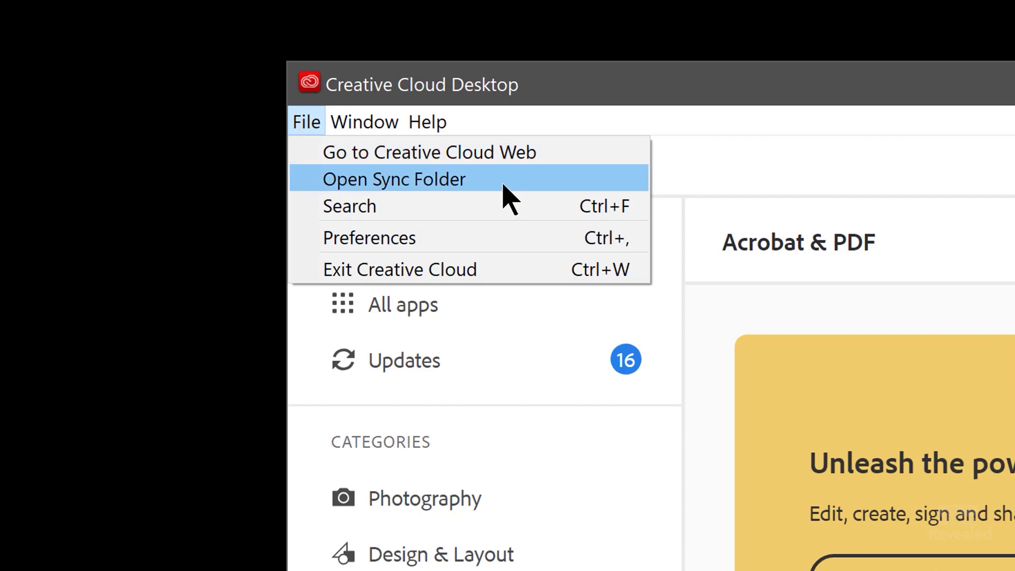
- Open and close the Creative Cloud Files folder, then browse the File, Window and Help menus
click(503, 183)
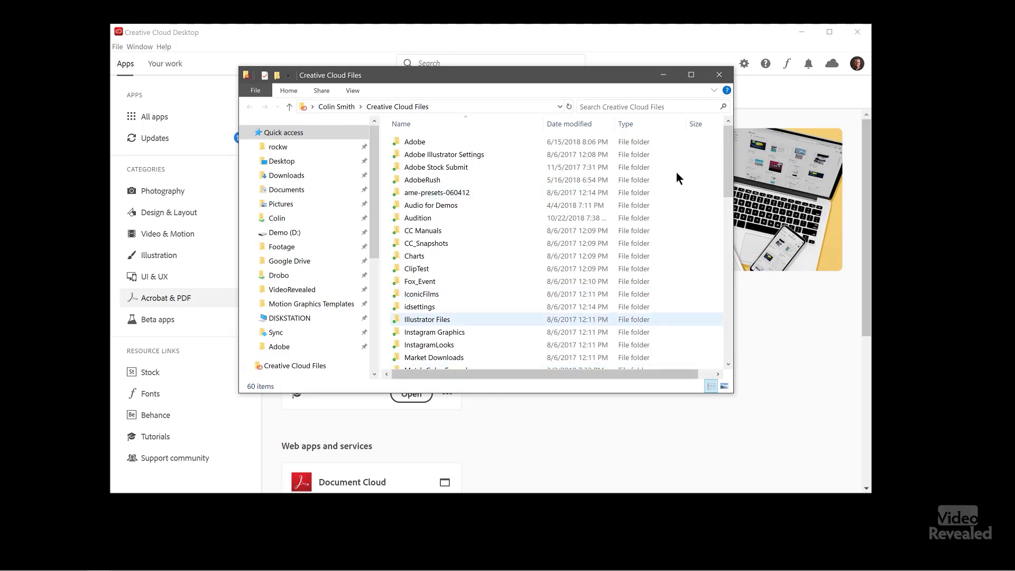
click(720, 75)
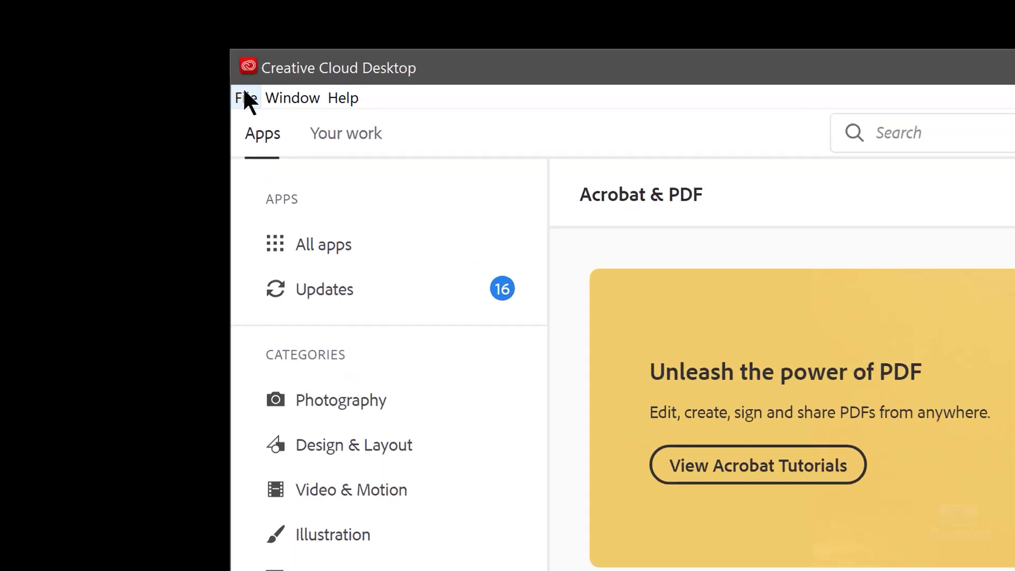
click(121, 48)
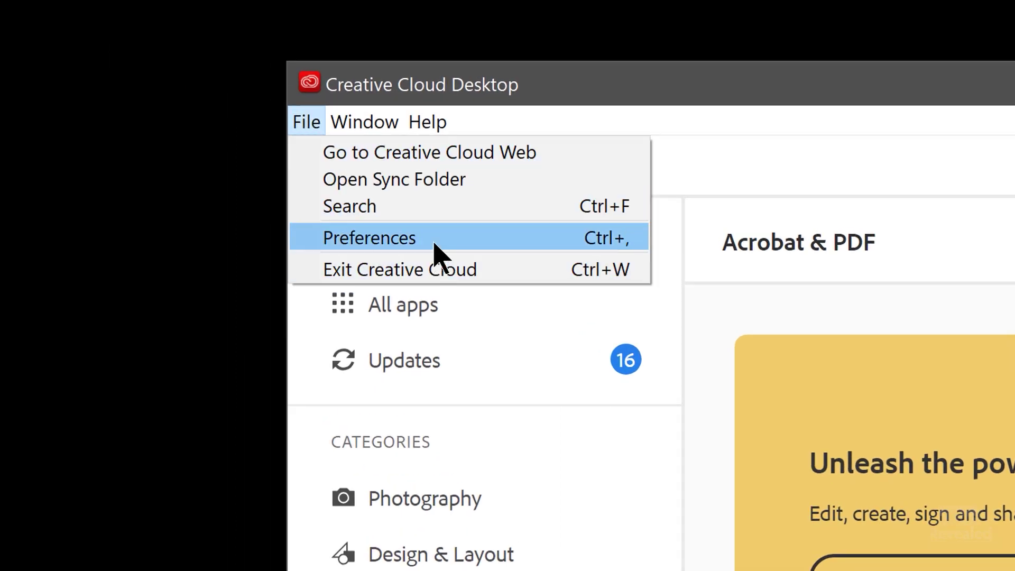
mouse_move(372, 131)
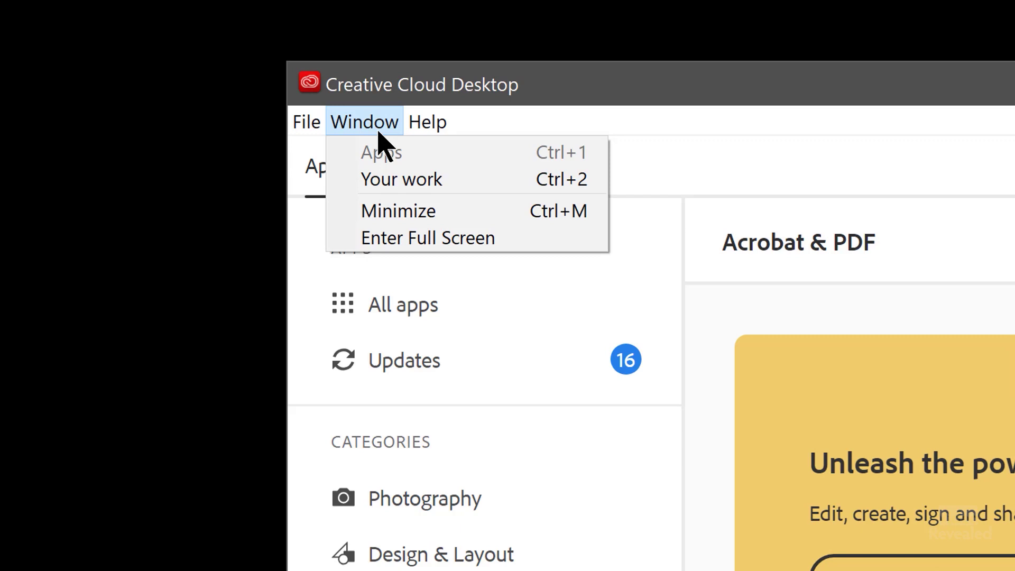
mouse_move(433, 132)
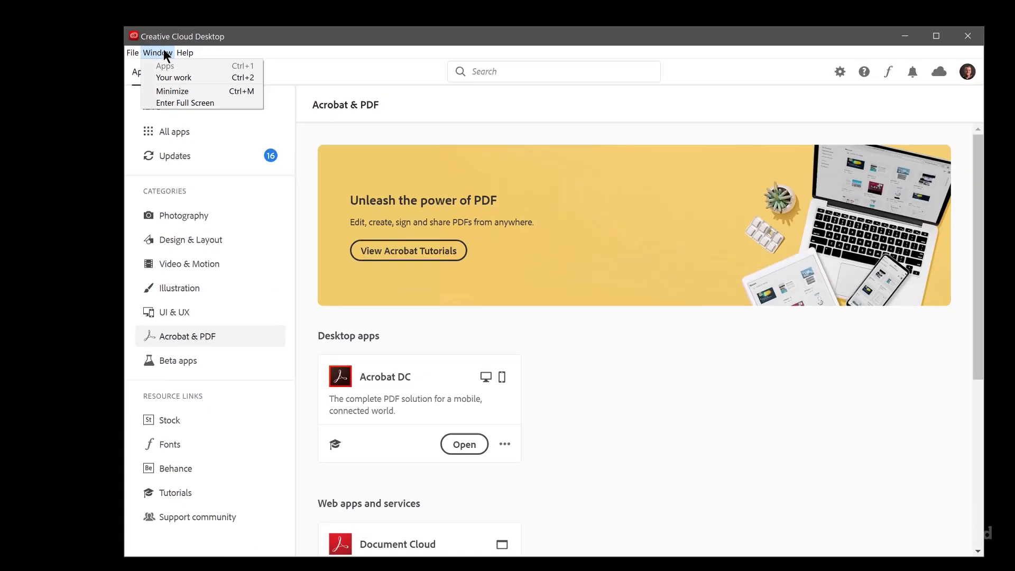
click(379, 123)
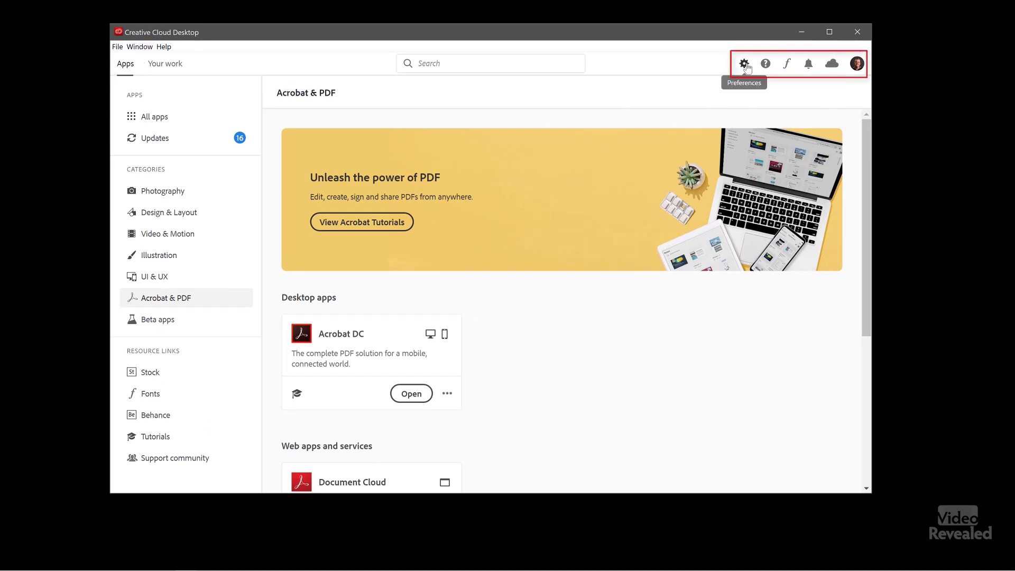
- Turn on 'Always keep Creative Cloud up to date' in Preferences
click(744, 64)
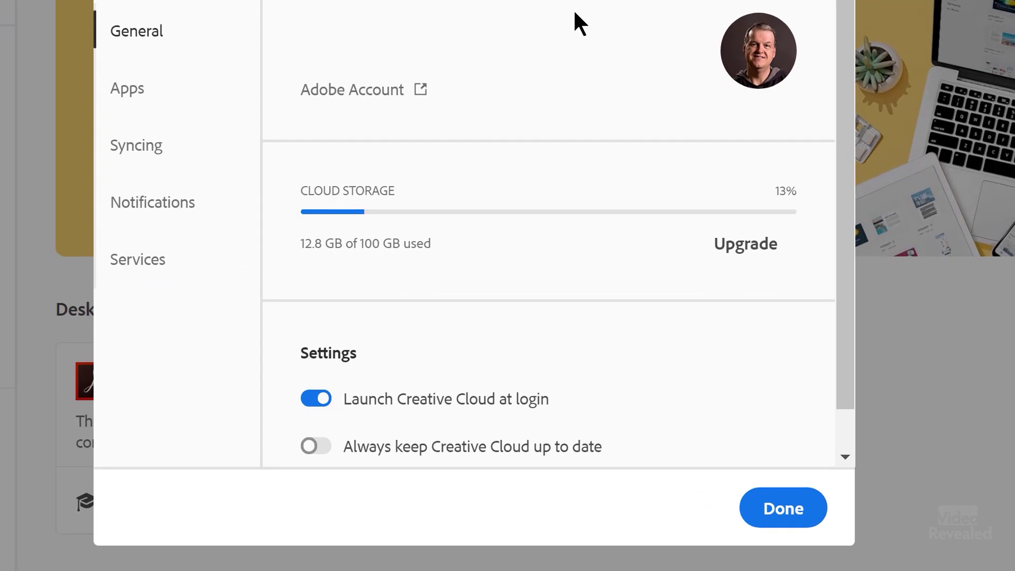
scroll(523, 79, down, 1)
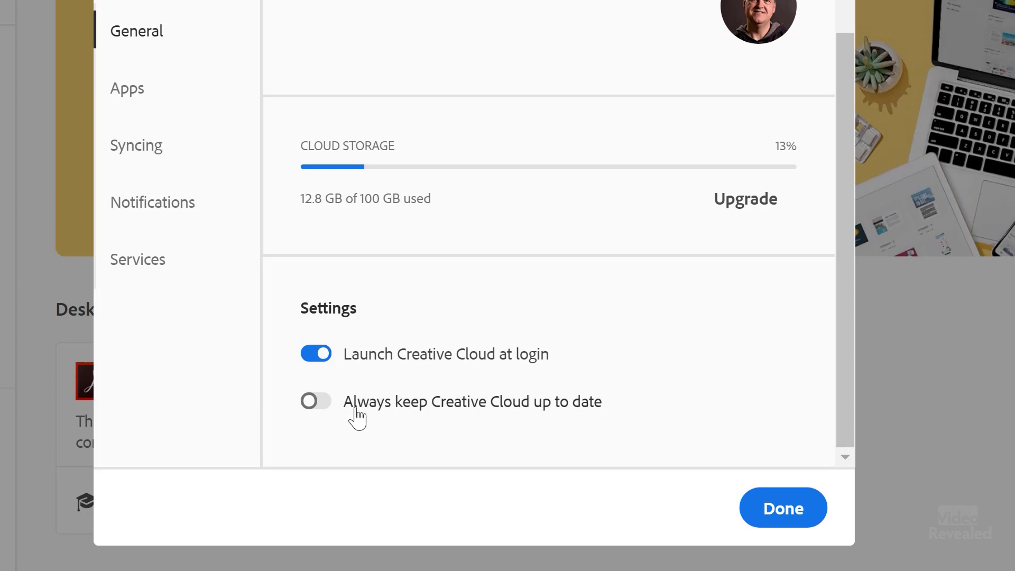
click(341, 402)
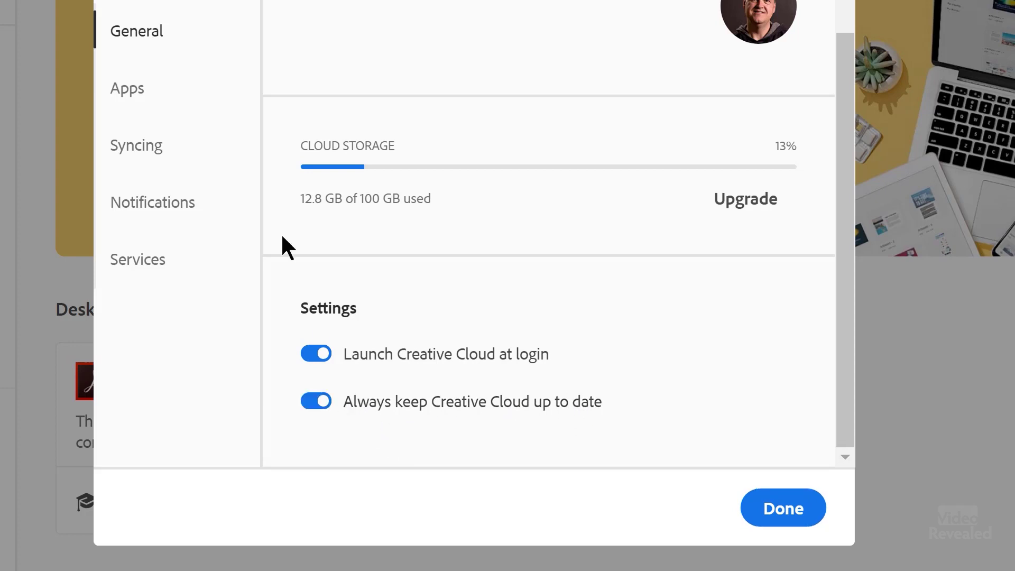
- Review the Apps, Syncing, Notifications and Services preferences, then close the preferences
click(155, 90)
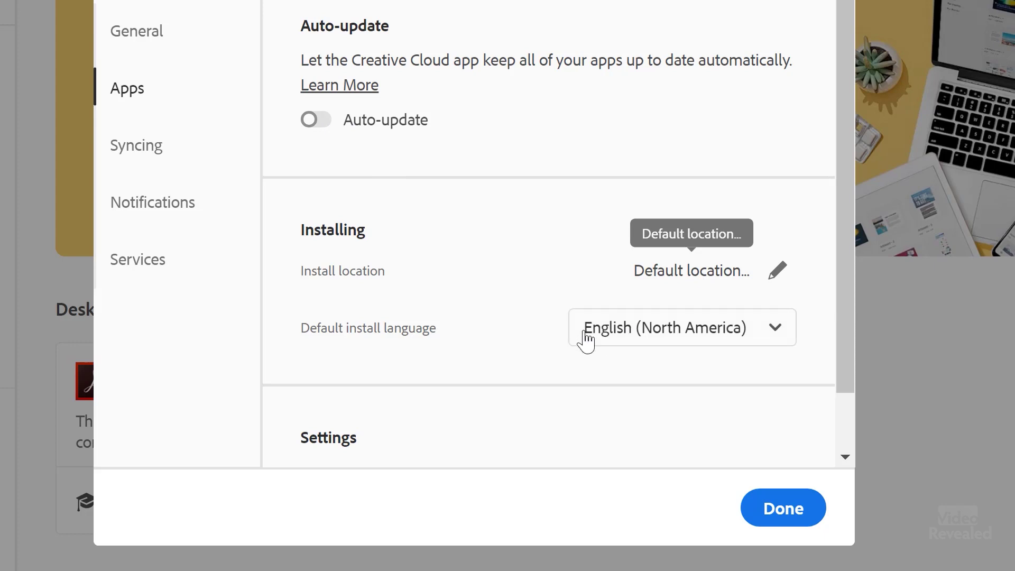
scroll(584, 339, down, 1)
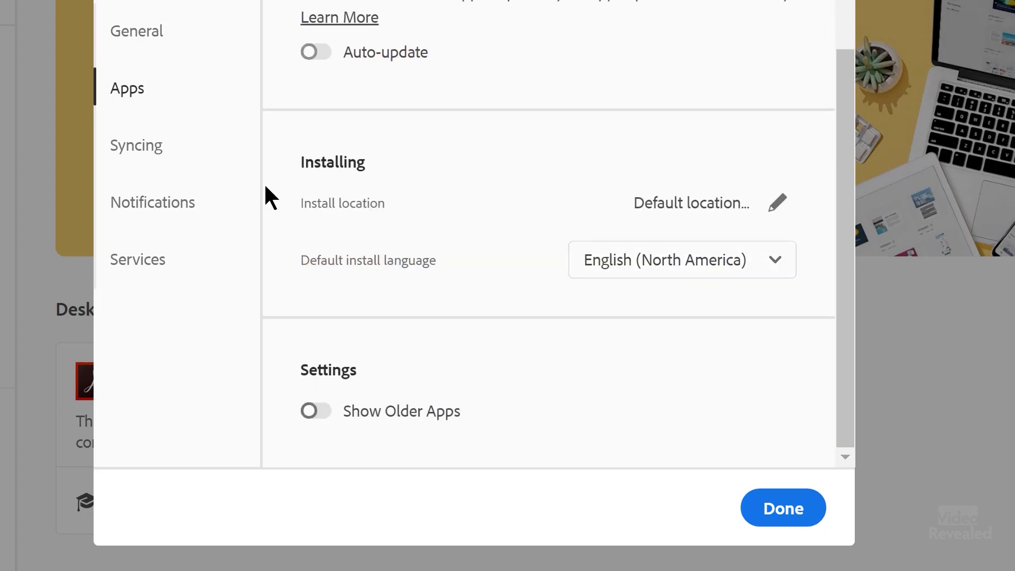
click(161, 149)
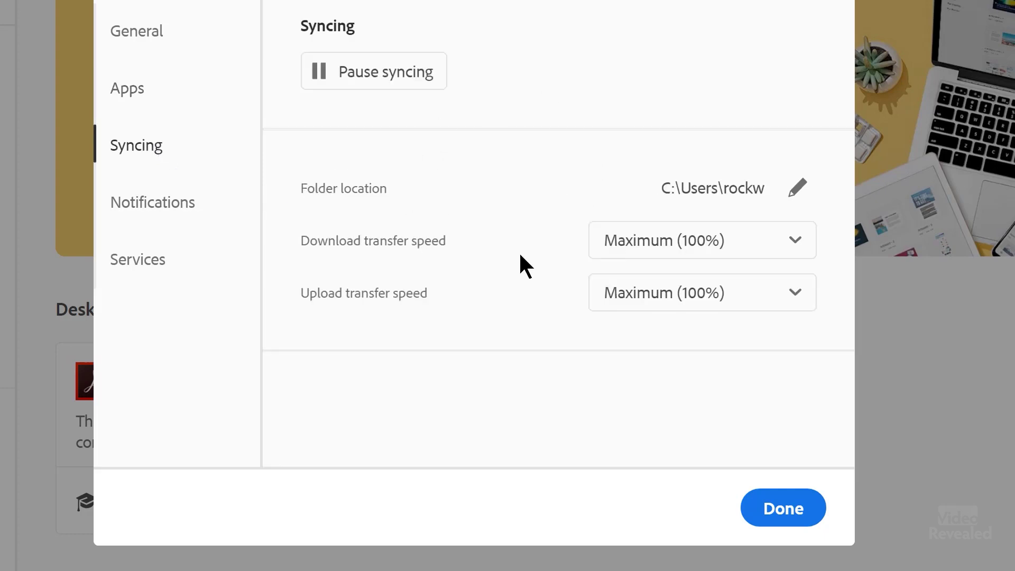
click(174, 207)
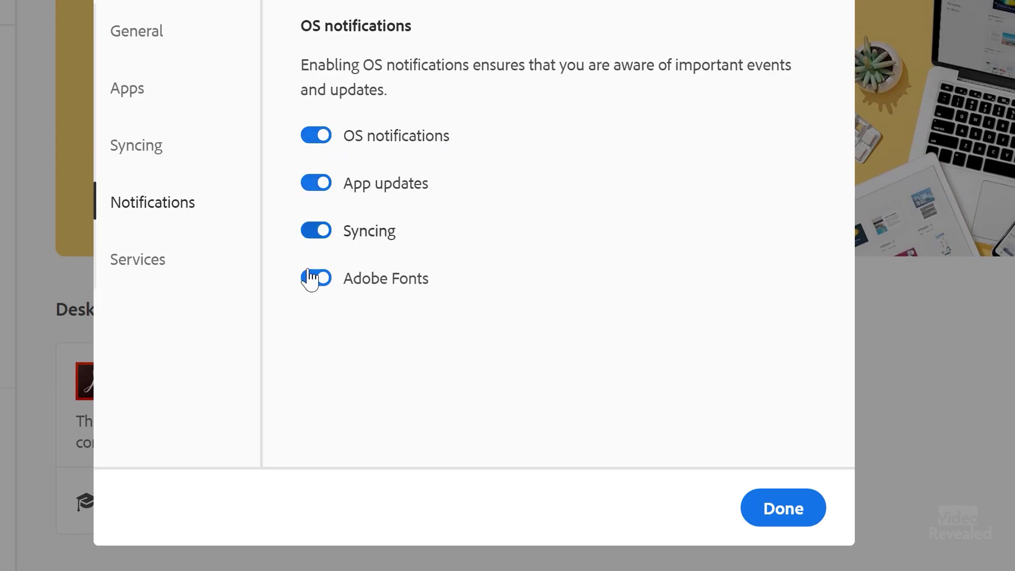
click(183, 275)
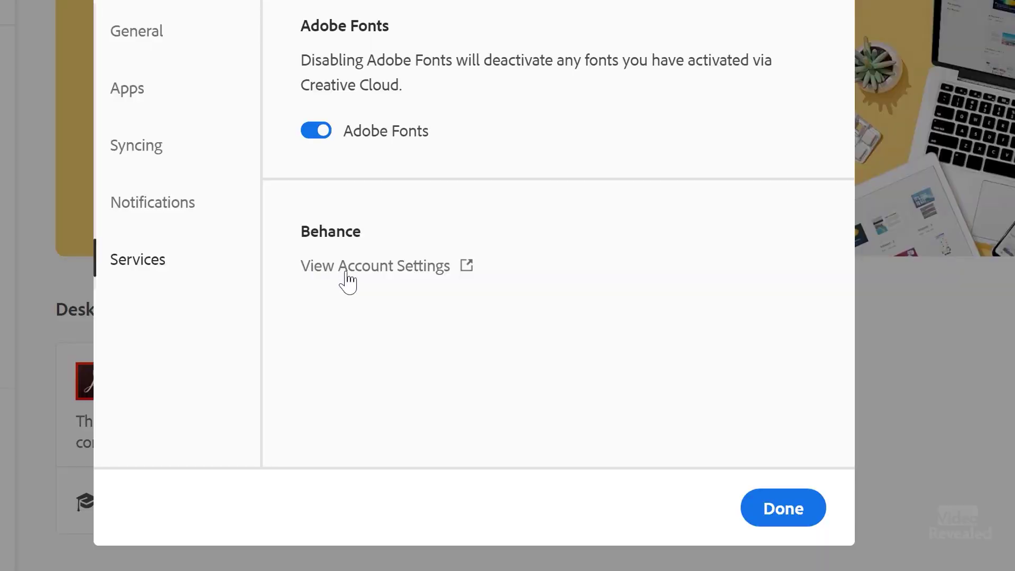
click(798, 513)
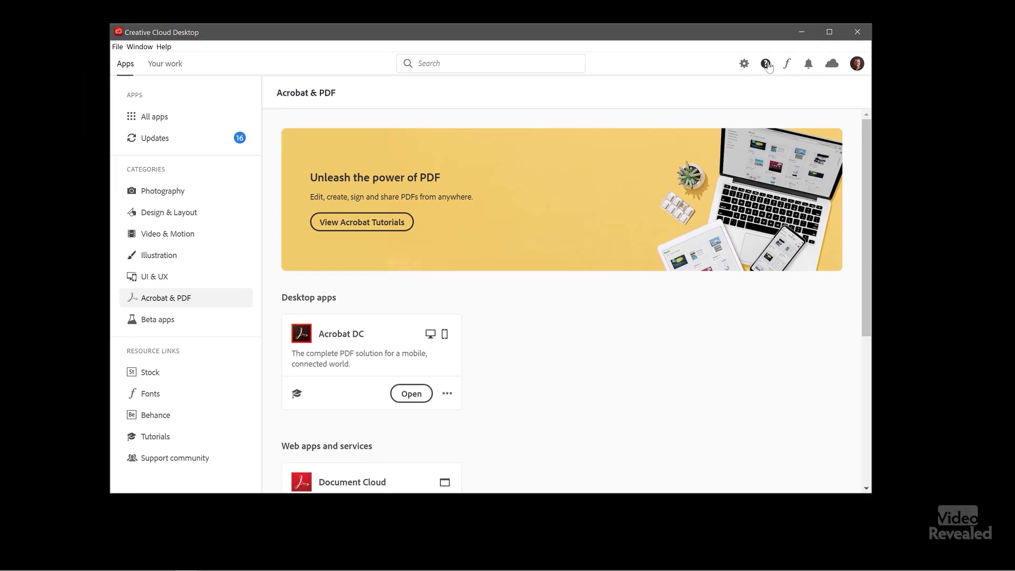
- View the Help options, the active fonts list and the recent notifications from the toolbar
click(767, 65)
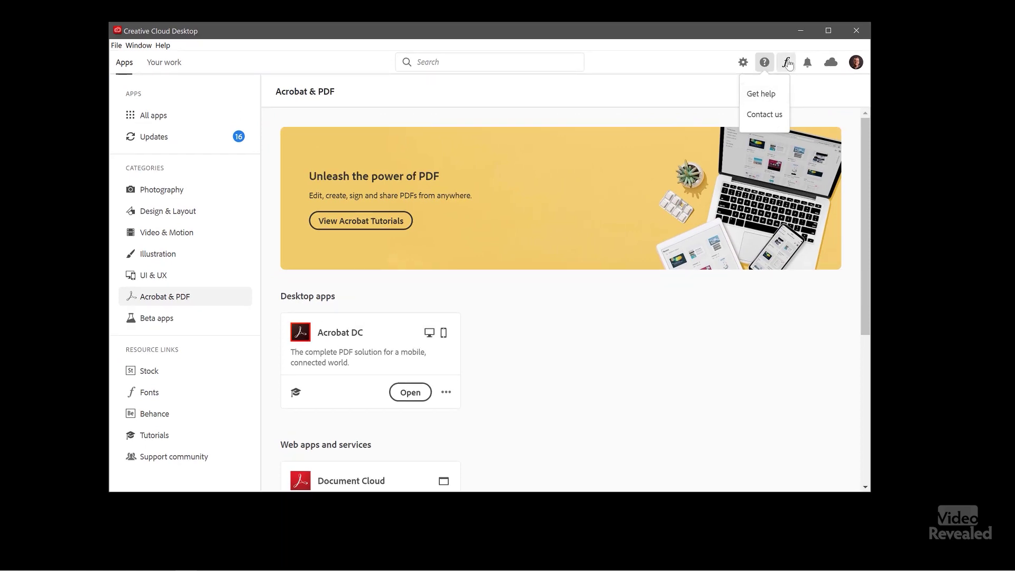
click(788, 63)
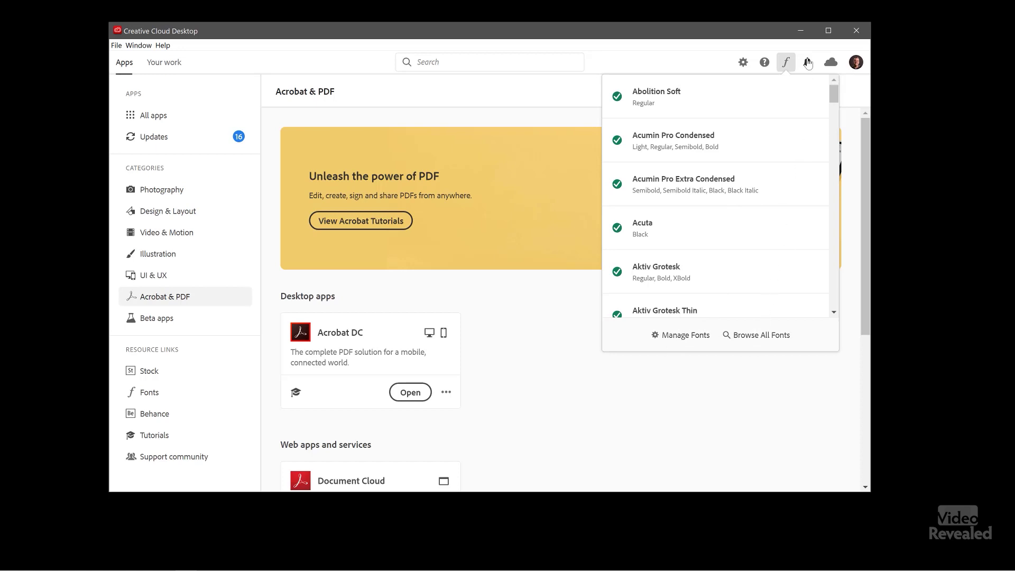
click(808, 62)
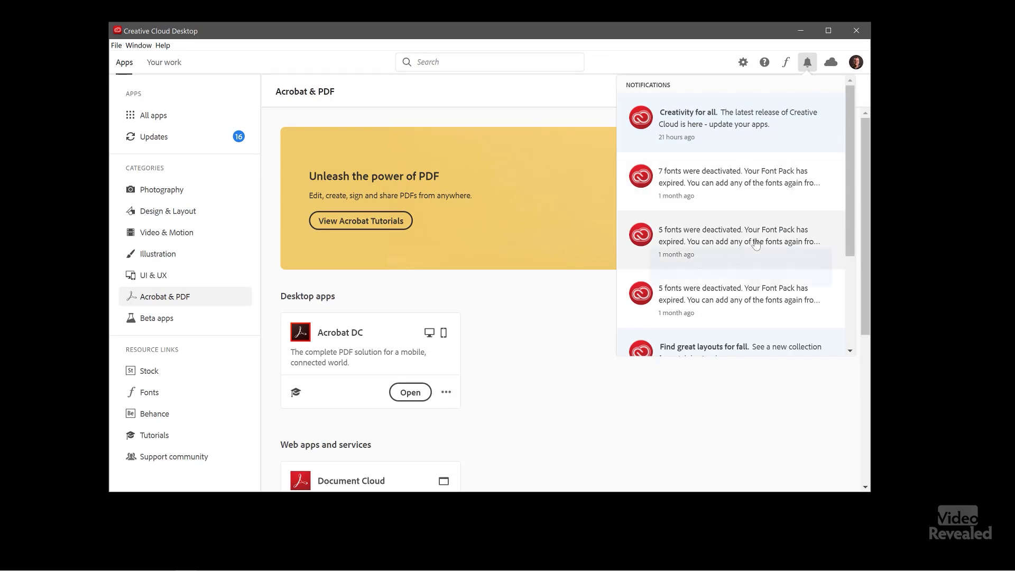
- Check cloud storage and file sync status, then open and close the Syncing preferences
click(830, 62)
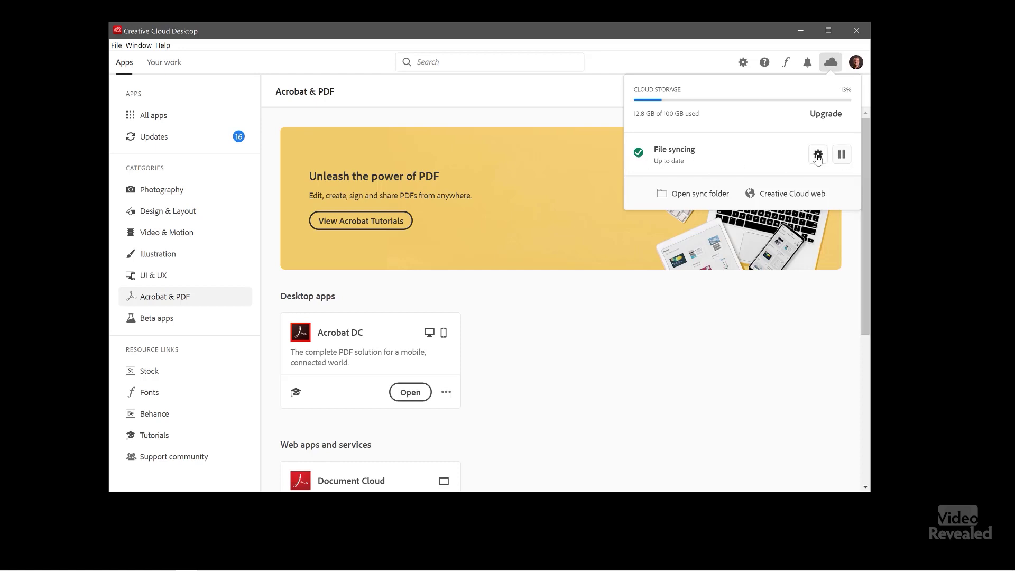
click(818, 154)
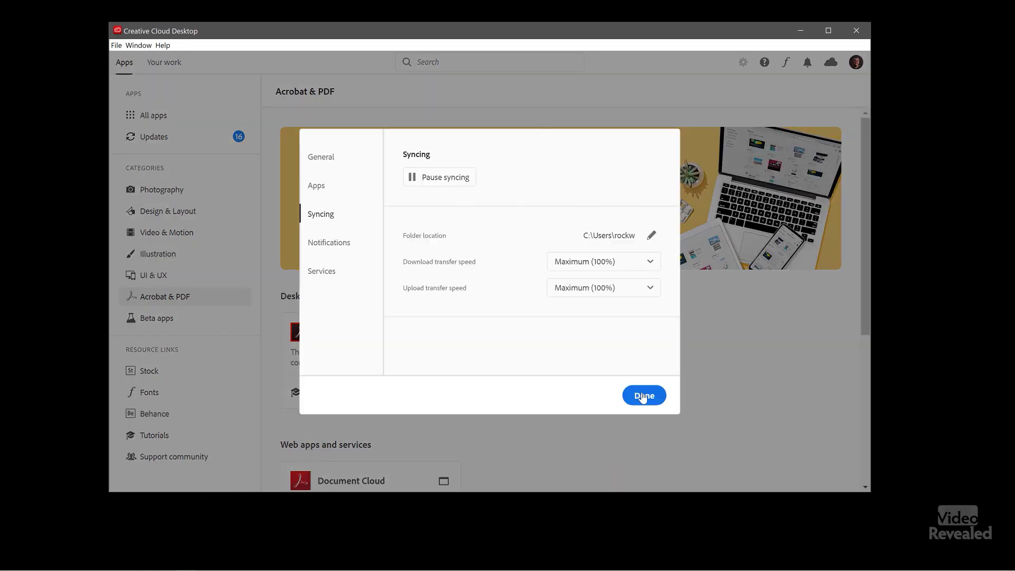
click(643, 397)
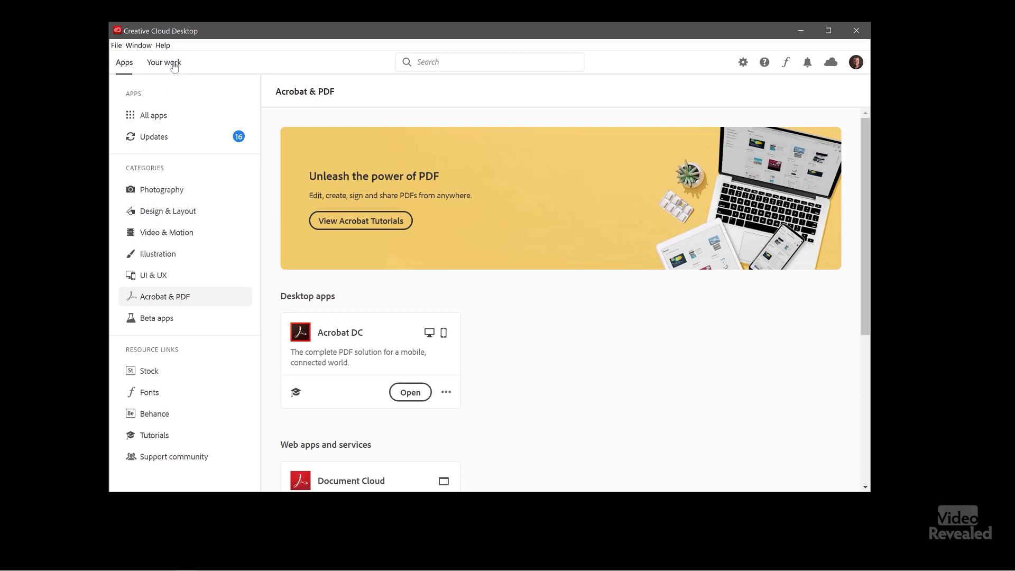
- Switch to Your work libraries, open the shared library below Adobe Mogrts, then VideoRevealed
click(173, 66)
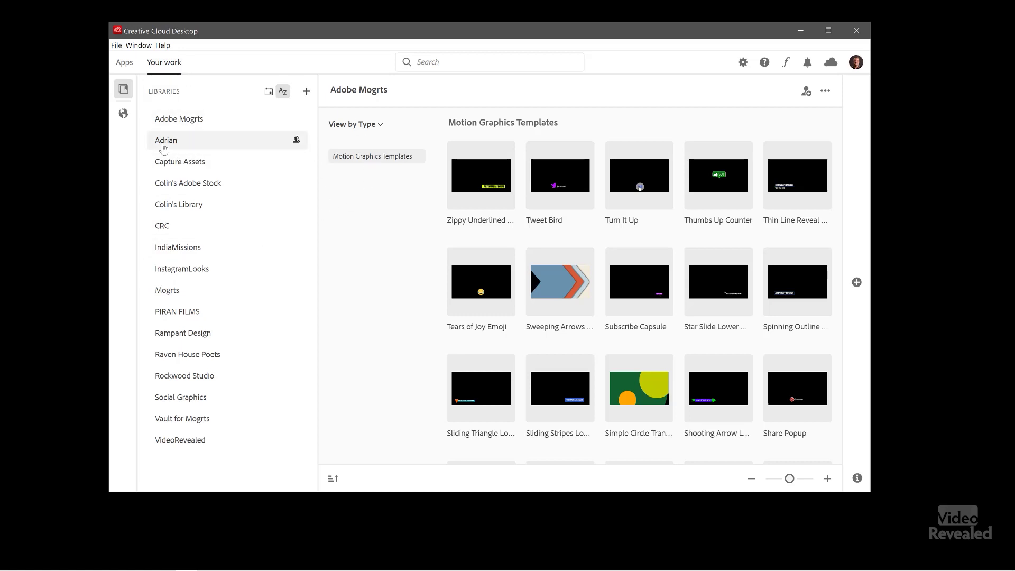
click(163, 148)
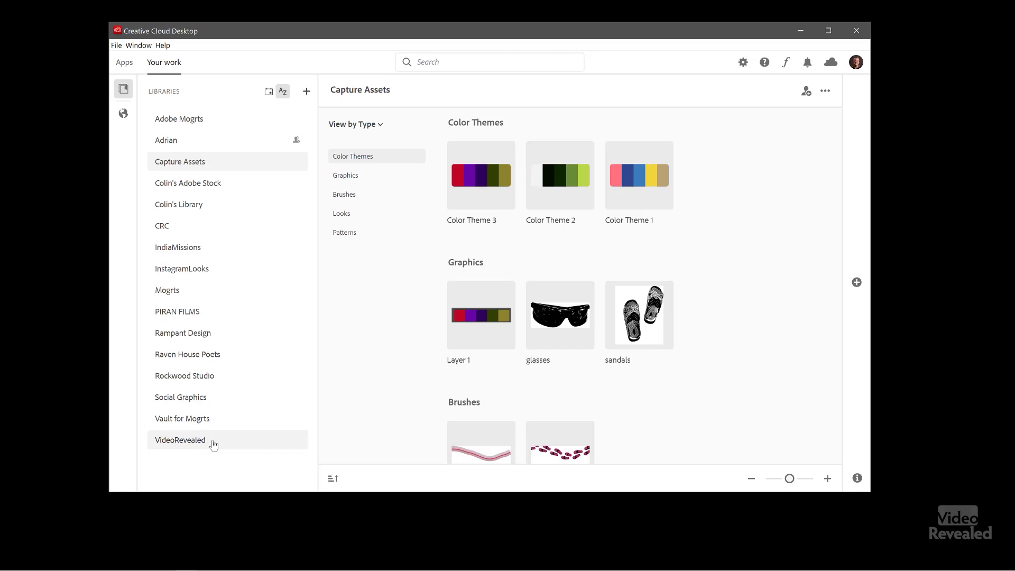
click(211, 444)
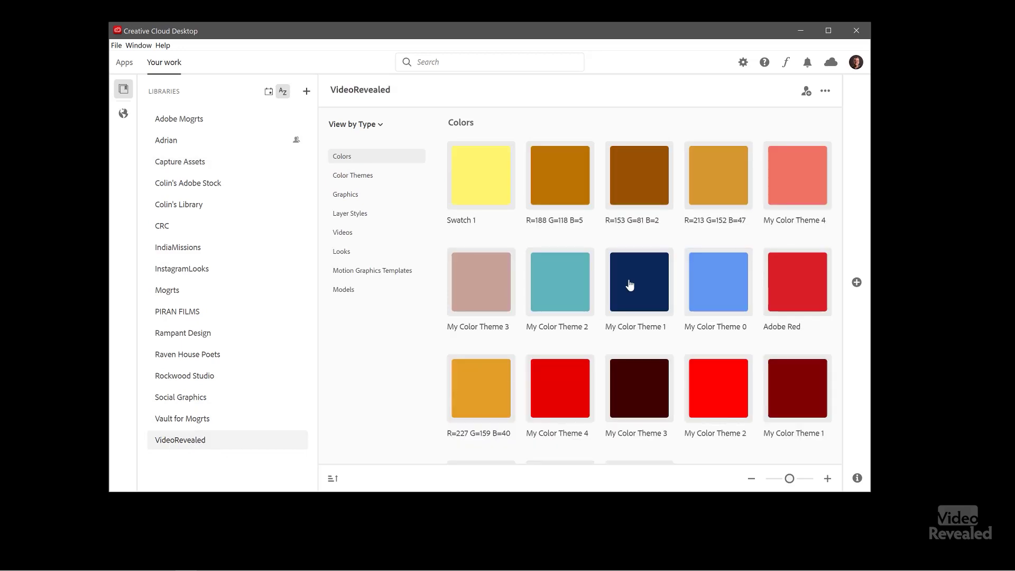
- Scroll the VideoRevealed library past Colors, Graphics and Looks to the Motion Graphics Templates
scroll(621, 225, down, 5)
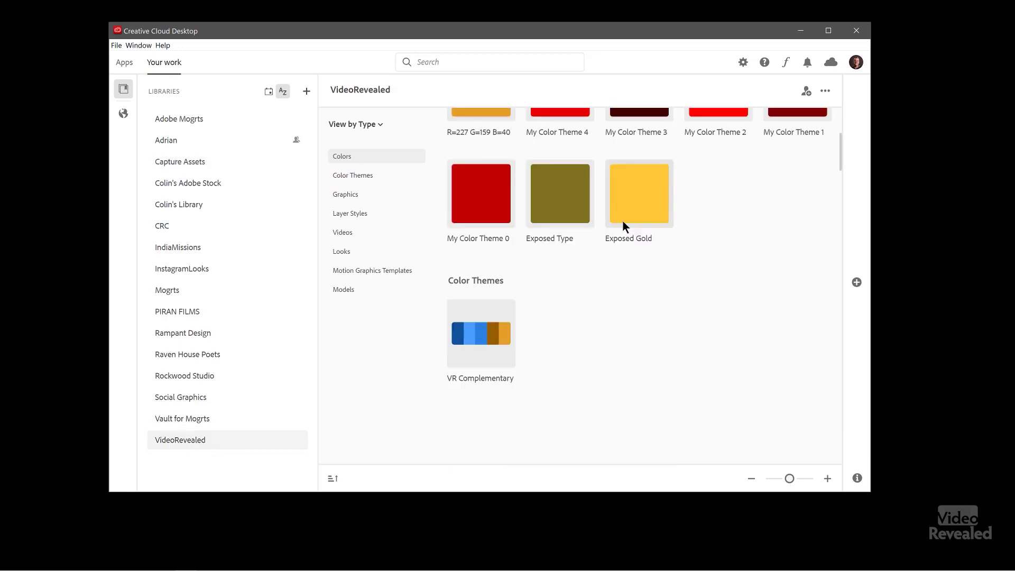
scroll(623, 227, down, 2)
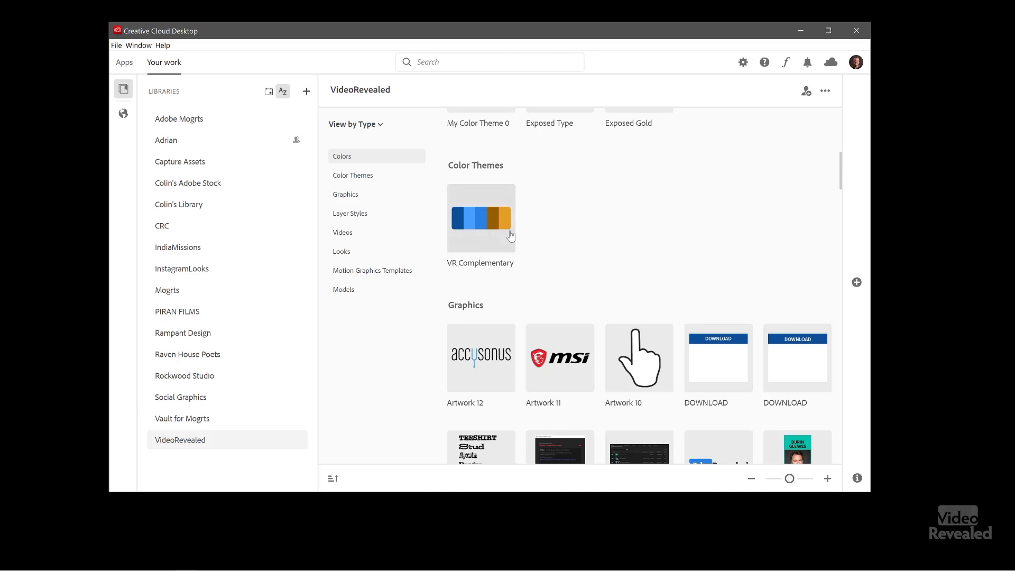
scroll(622, 206, down, 2)
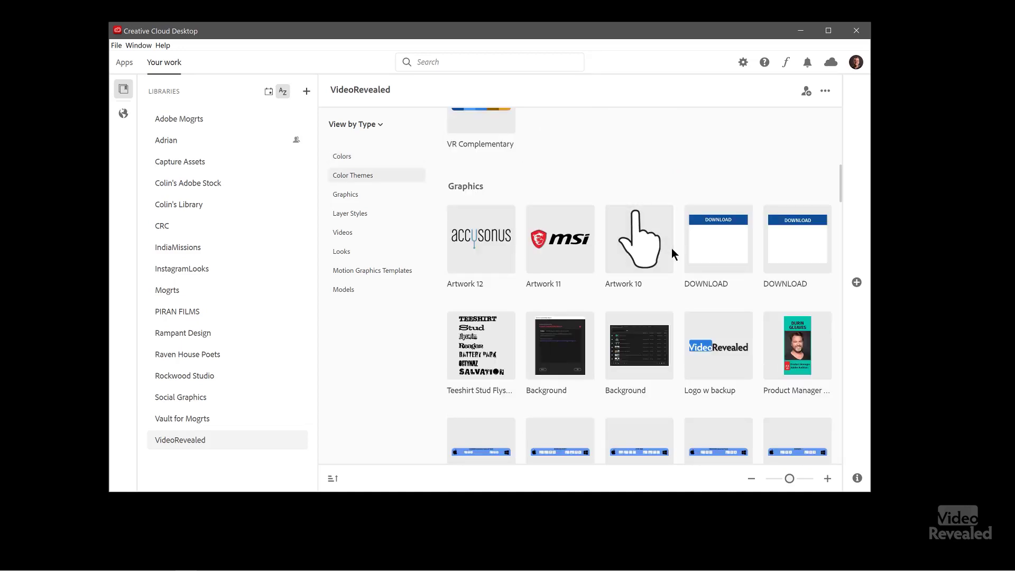
scroll(669, 249, down, 9)
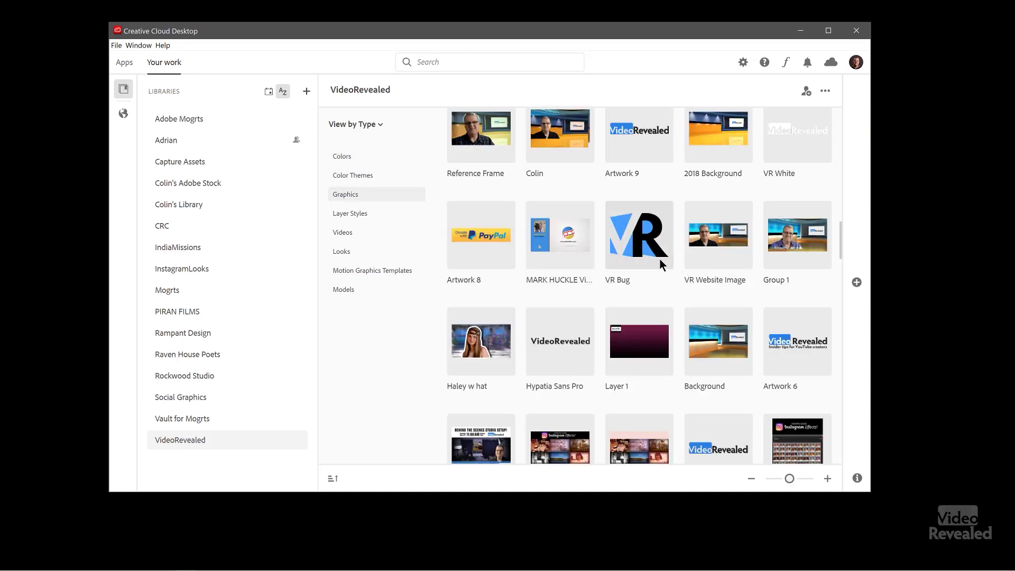
scroll(659, 259, down, 12)
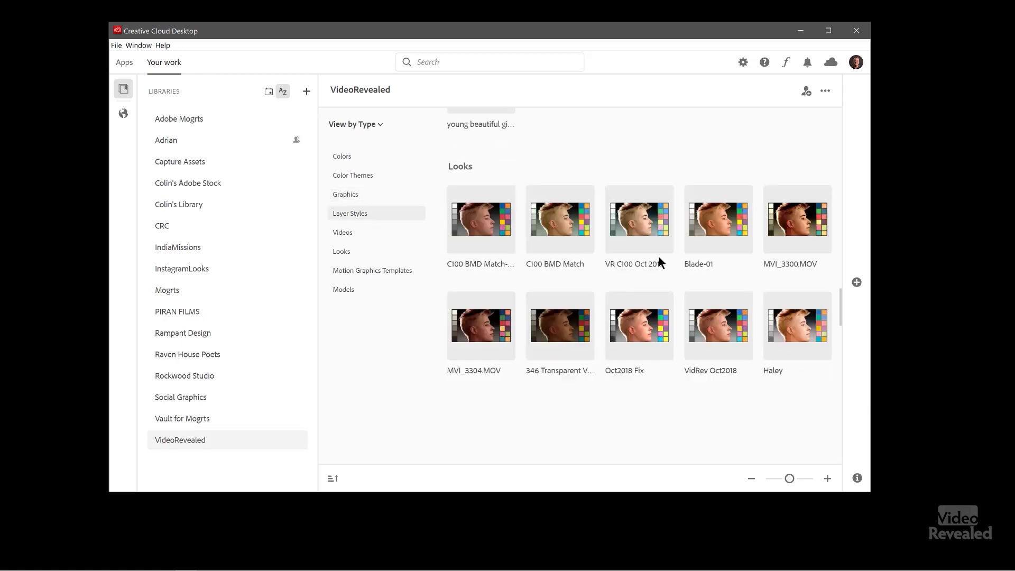
scroll(661, 259, down, 2)
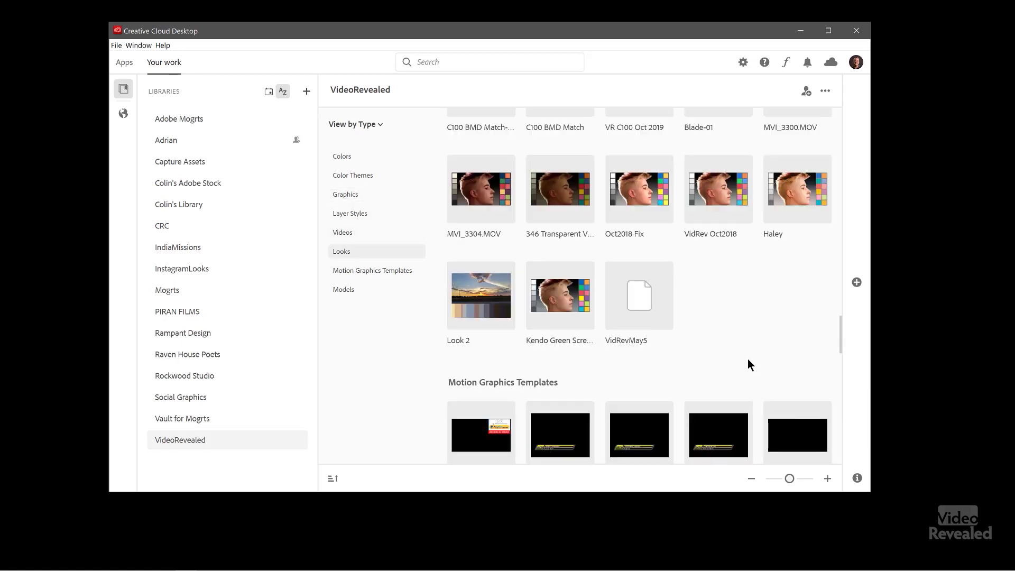
scroll(748, 359, down, 5)
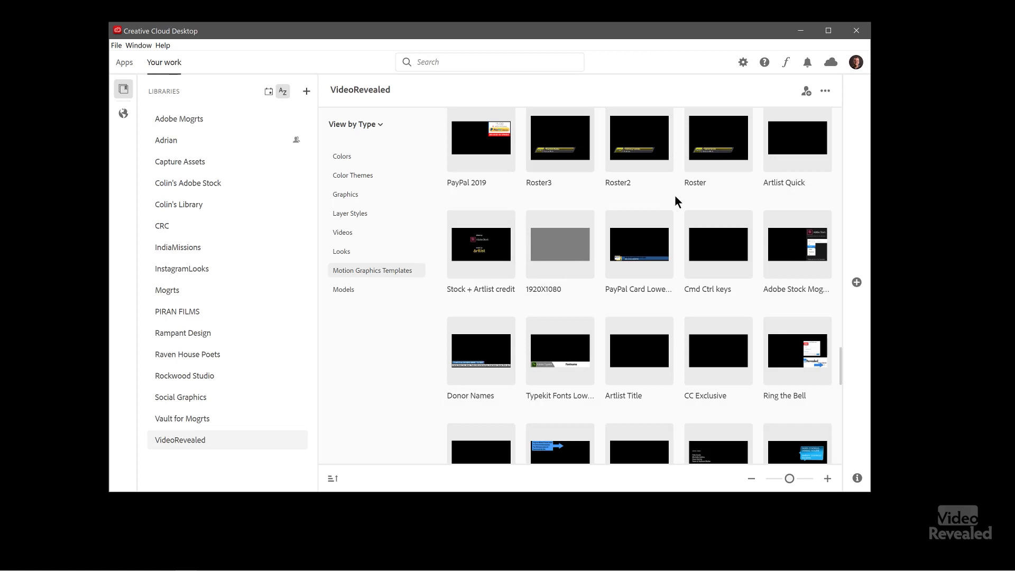
scroll(696, 333, down, 1)
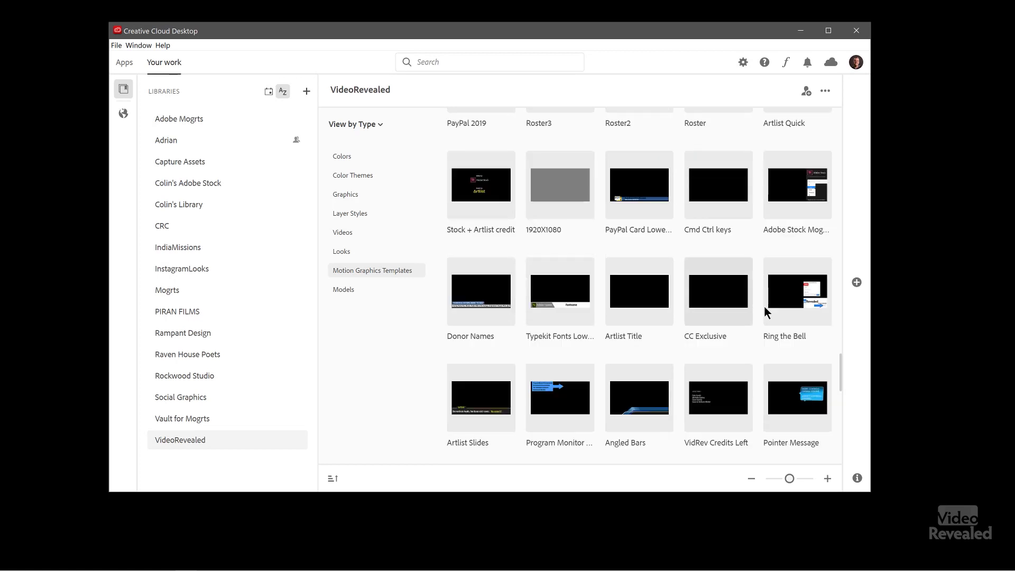
click(856, 284)
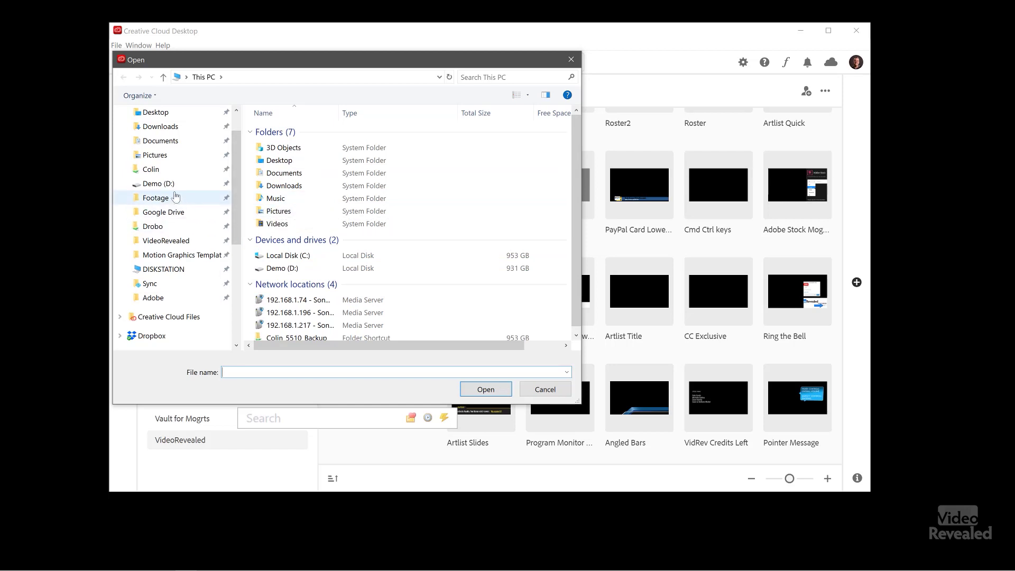
click(158, 184)
scroll(338, 208, down, 6)
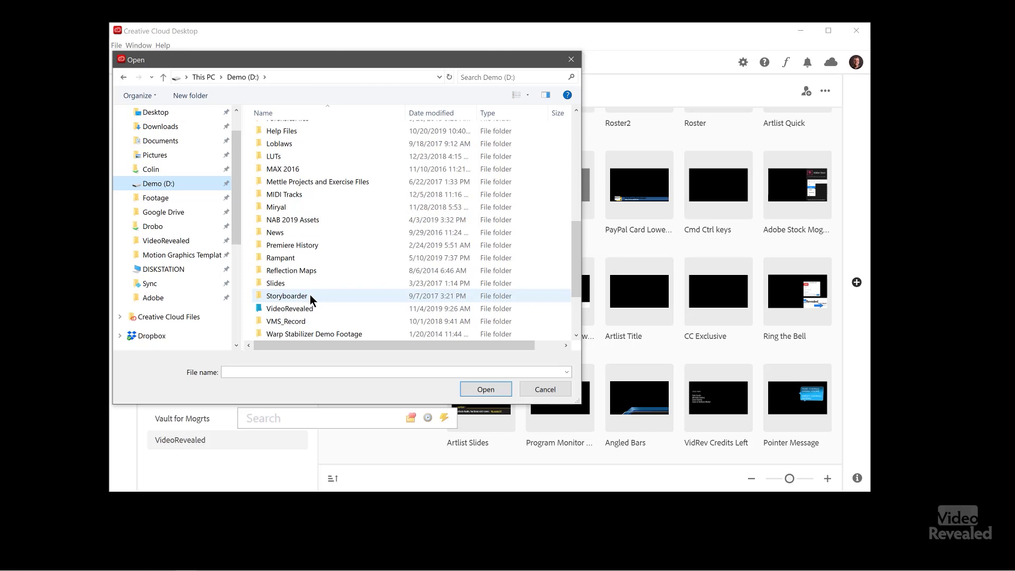
double_click(311, 309)
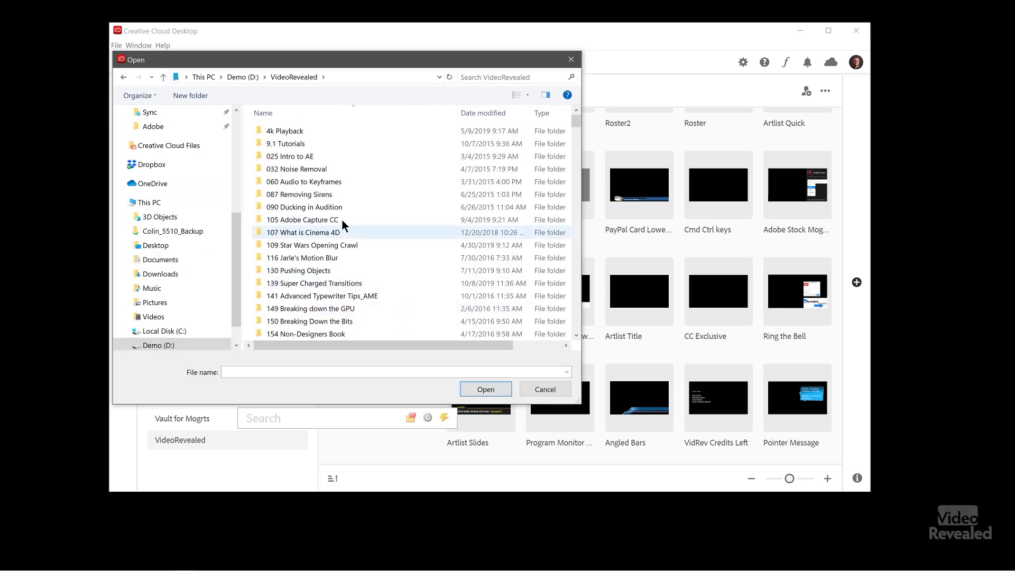
scroll(342, 206, down, 20)
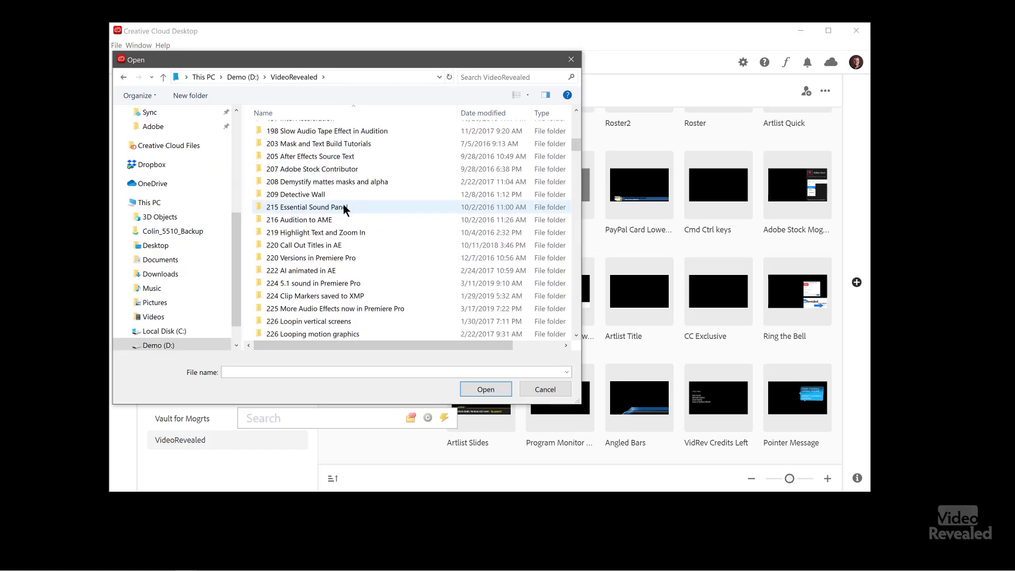
scroll(344, 206, down, 20)
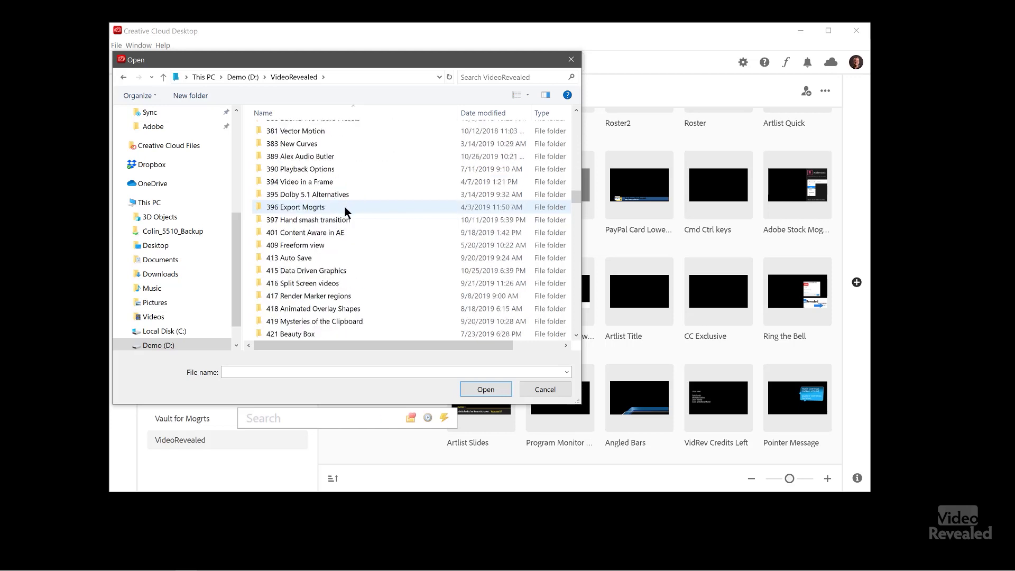
scroll(345, 207, down, 9)
scroll(341, 204, up, 6)
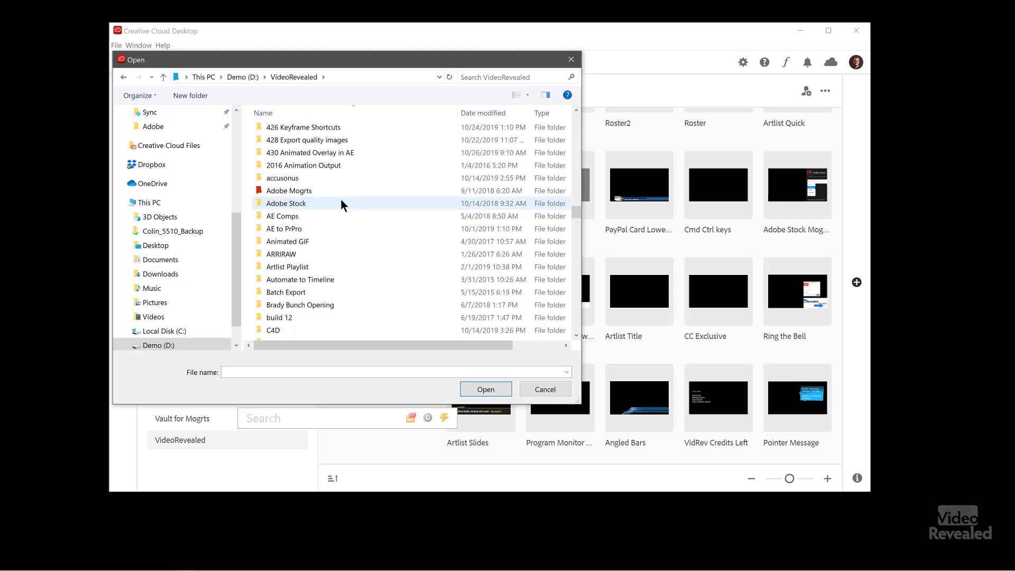
double_click(310, 189)
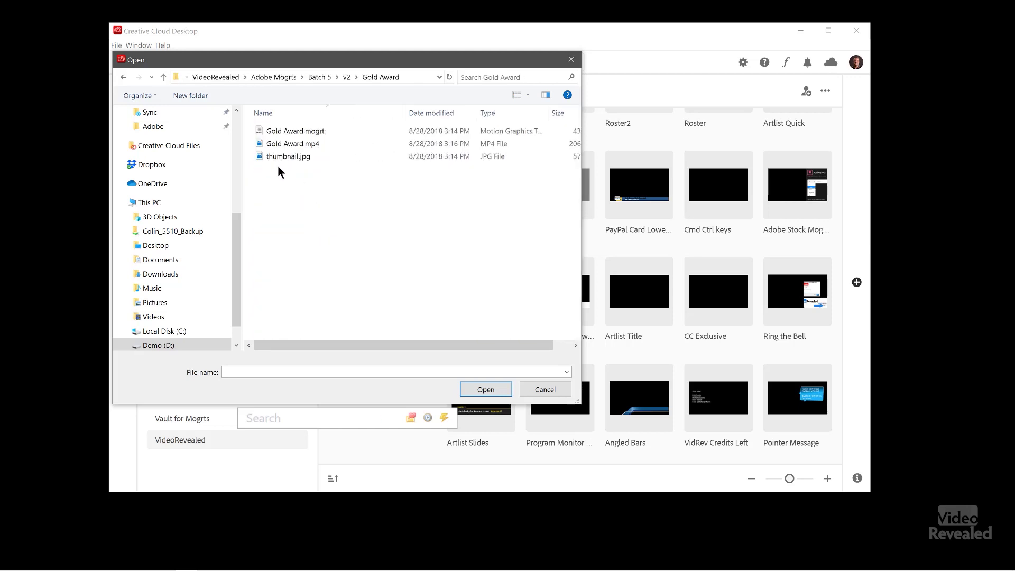
click(335, 132)
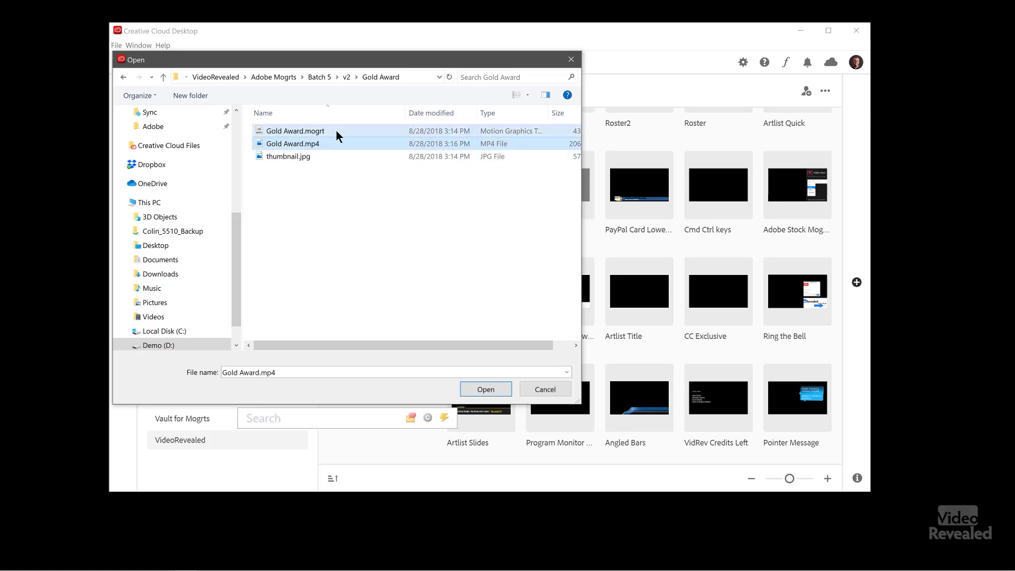
click(477, 391)
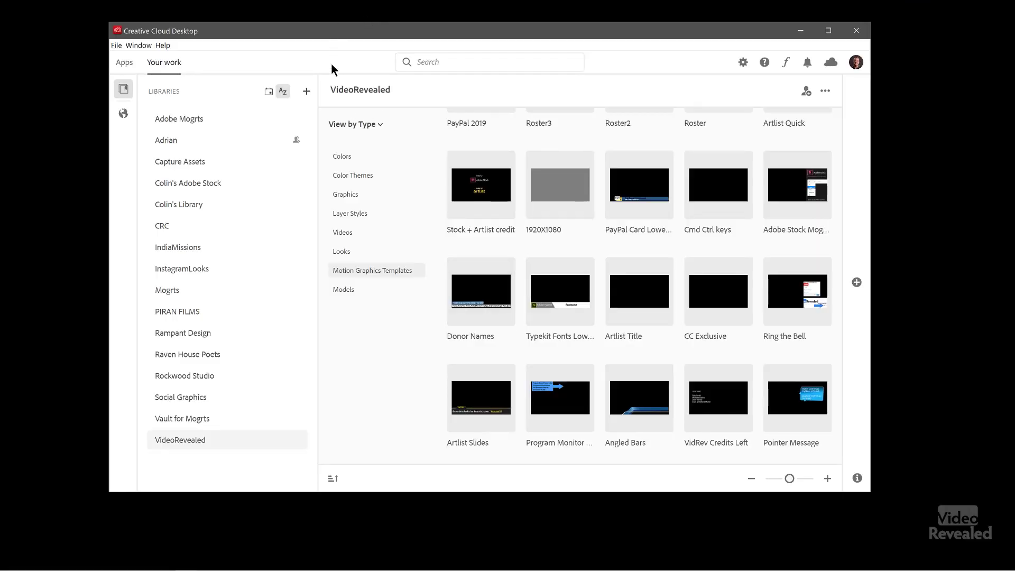
- Leave the library search and show the All apps list of installed apps
click(444, 62)
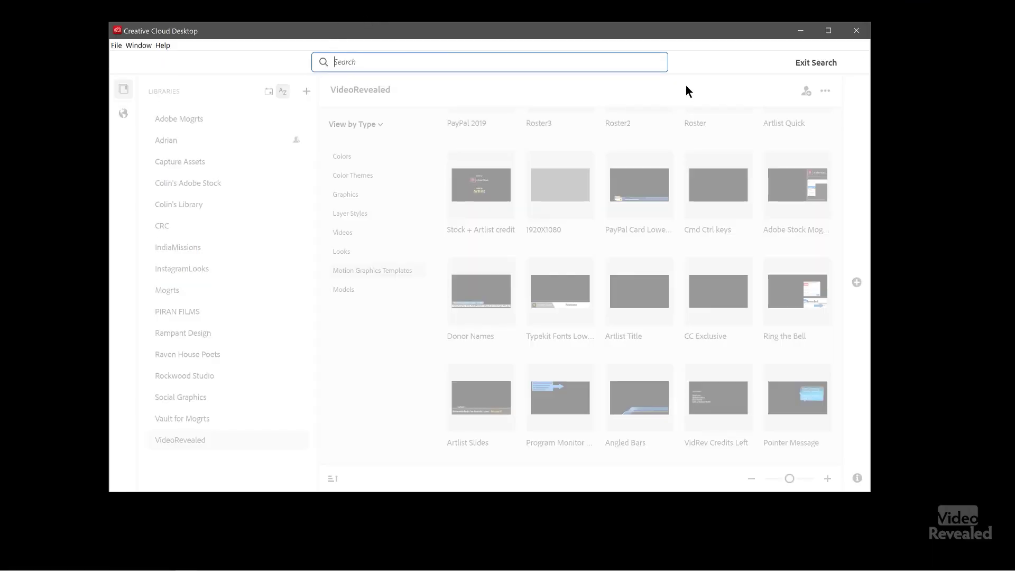
click(806, 63)
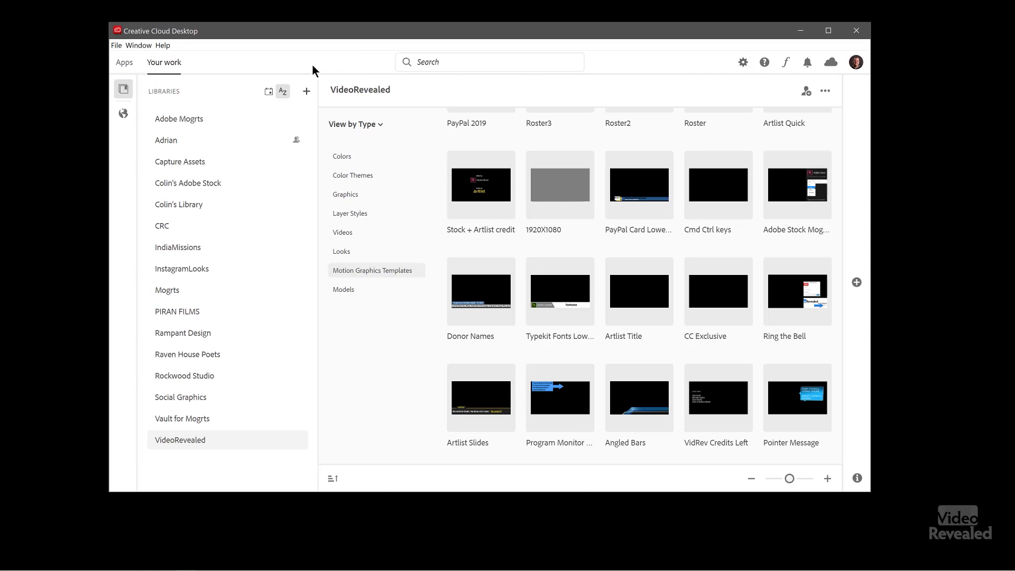
click(125, 62)
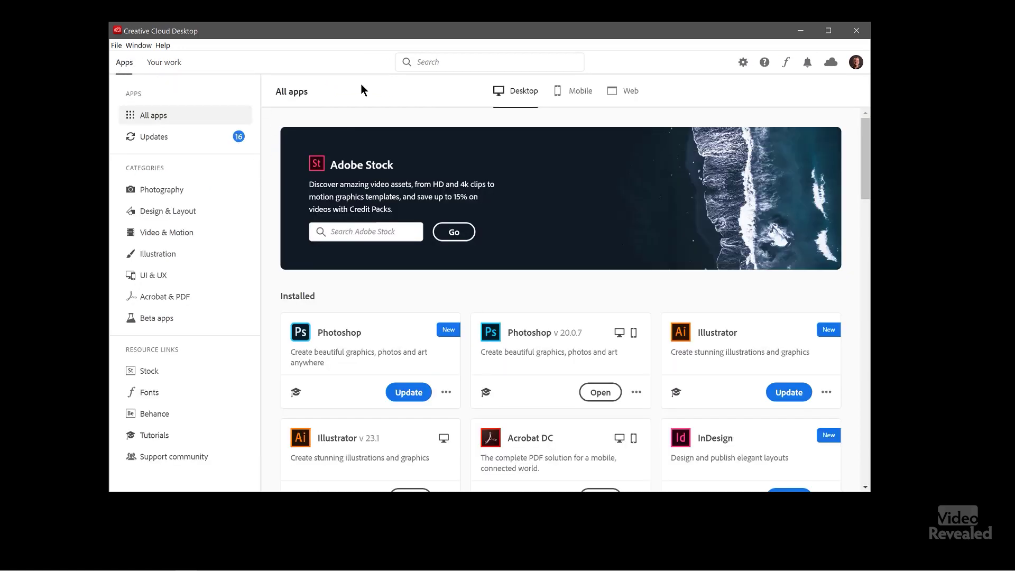
- Show the pending updates and choose Update all for every app
click(182, 142)
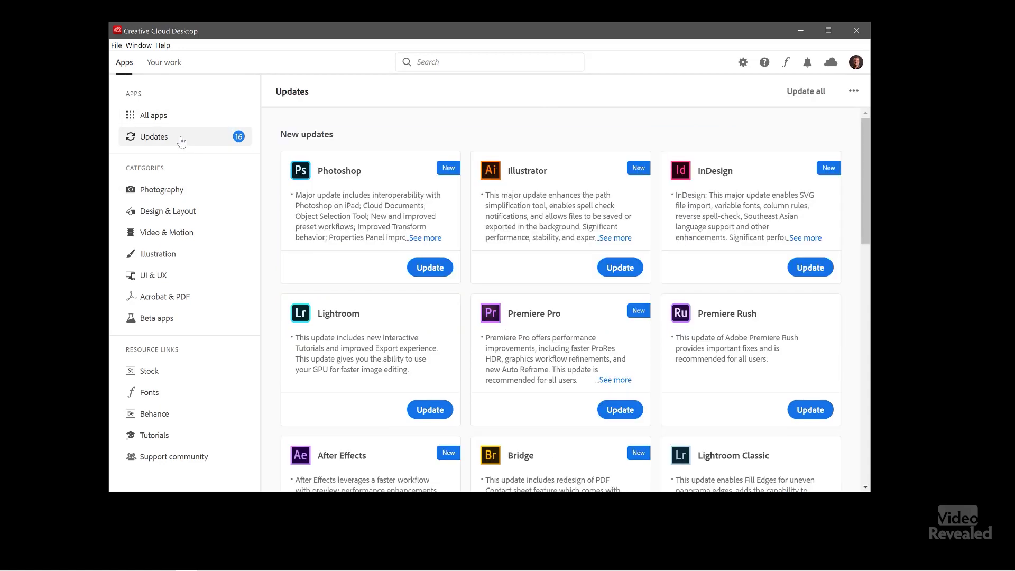
click(805, 92)
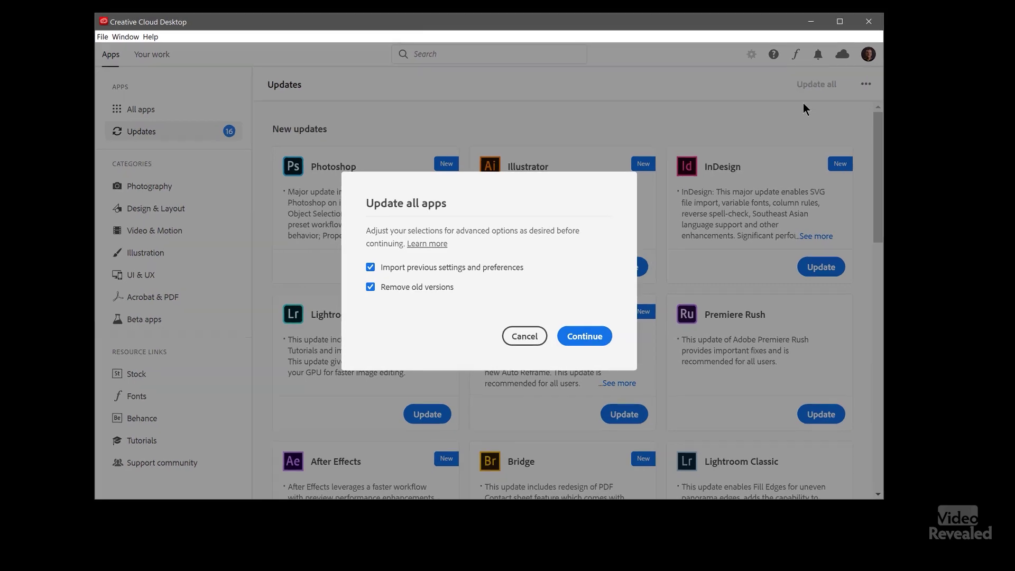